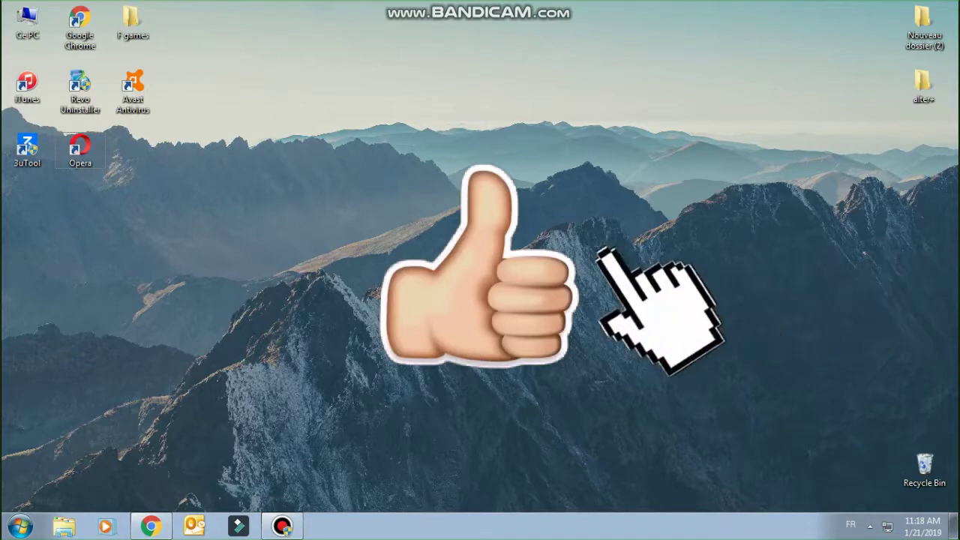
# Switch to Chrome and look over the Beautiful Desktop Wallpapers gallery on Imgur
pyautogui.rightClick(399, 266)
pyautogui.click(151, 526)
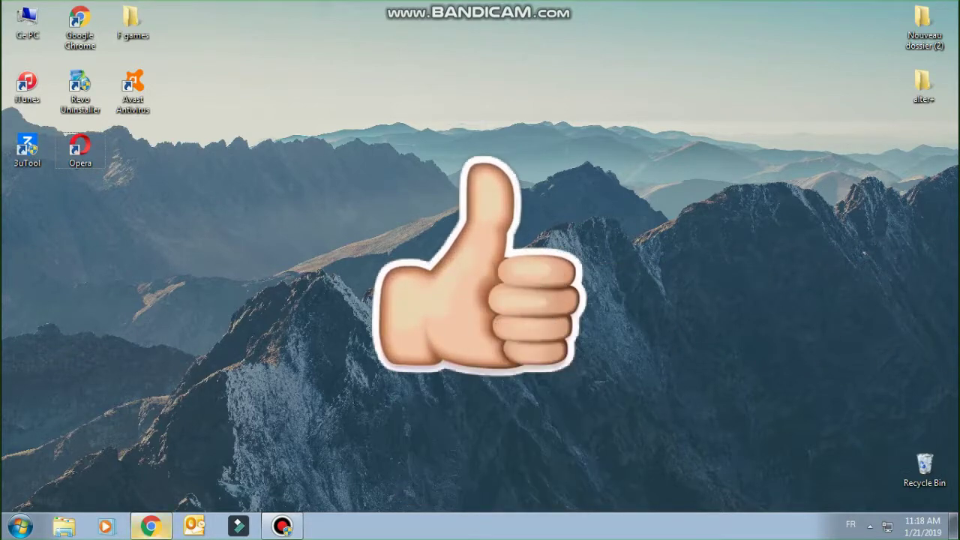
pyautogui.click(150, 526)
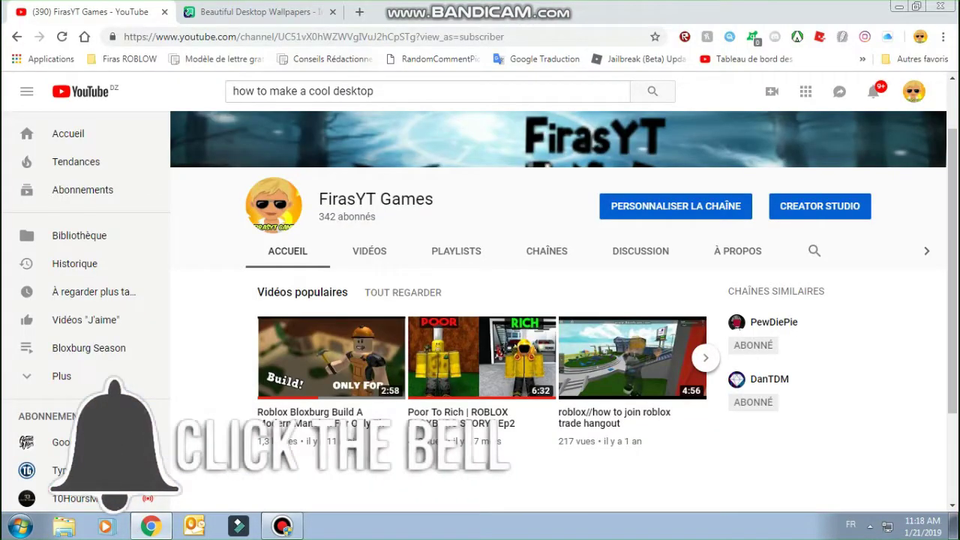
pyautogui.click(263, 12)
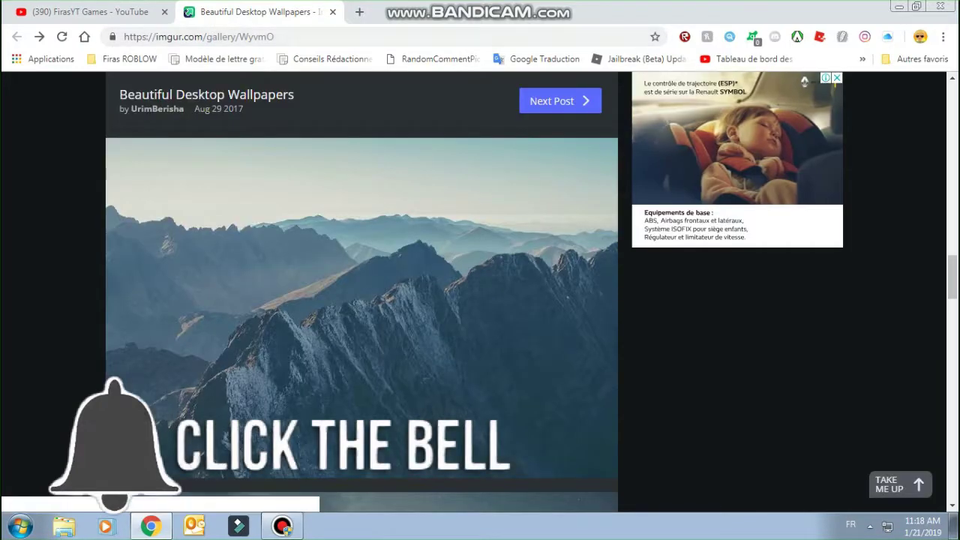
pyautogui.scroll(-3, 360, 322)
pyautogui.scroll(6, 360, 322)
pyautogui.scroll(-3, 360, 322)
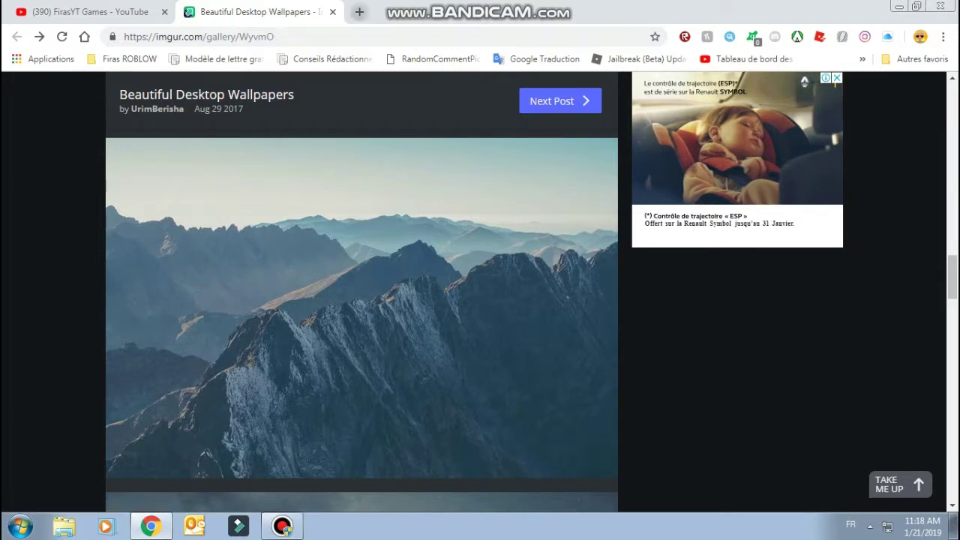
# Open rainmeter.net in a new tab and find the Rainmeter beta and final release downloads
pyautogui.hotkey('ctrl', 't')
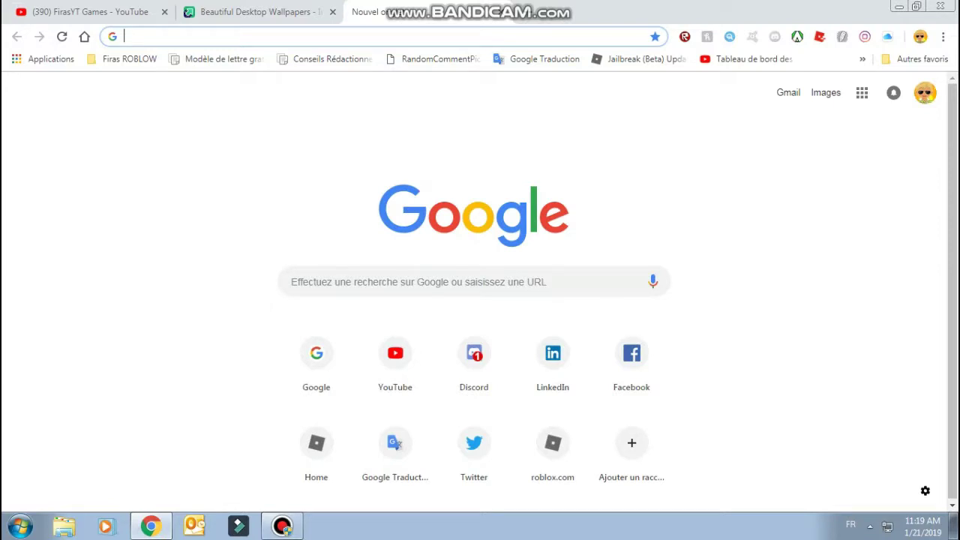
pyautogui.write('rainmeter.net')
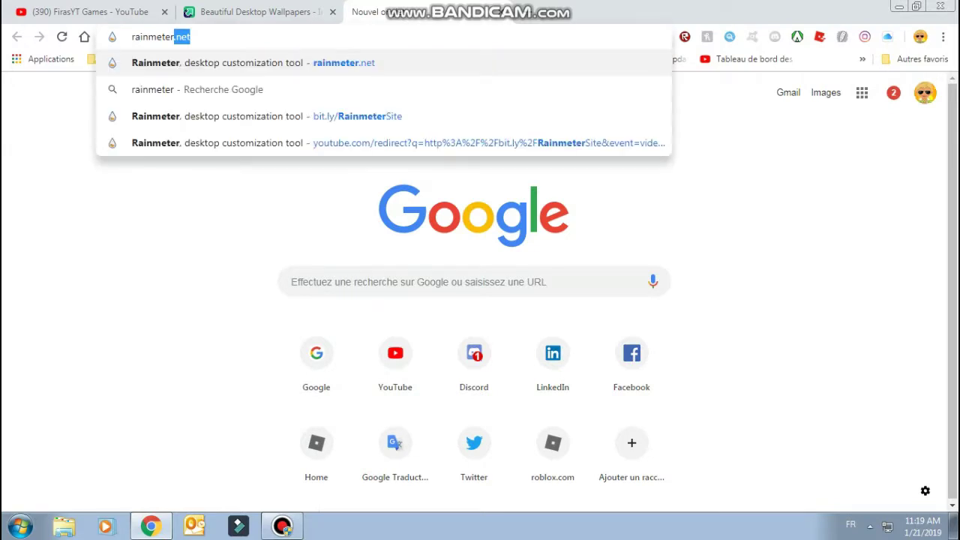
pyautogui.press('Return')
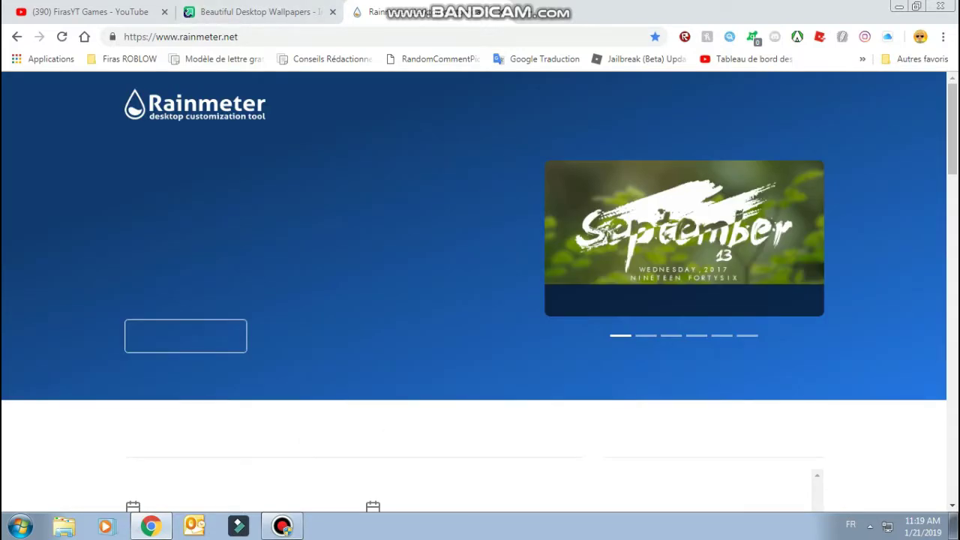
pyautogui.scroll(-2, 480, 292)
pyautogui.scroll(-4, 480, 293)
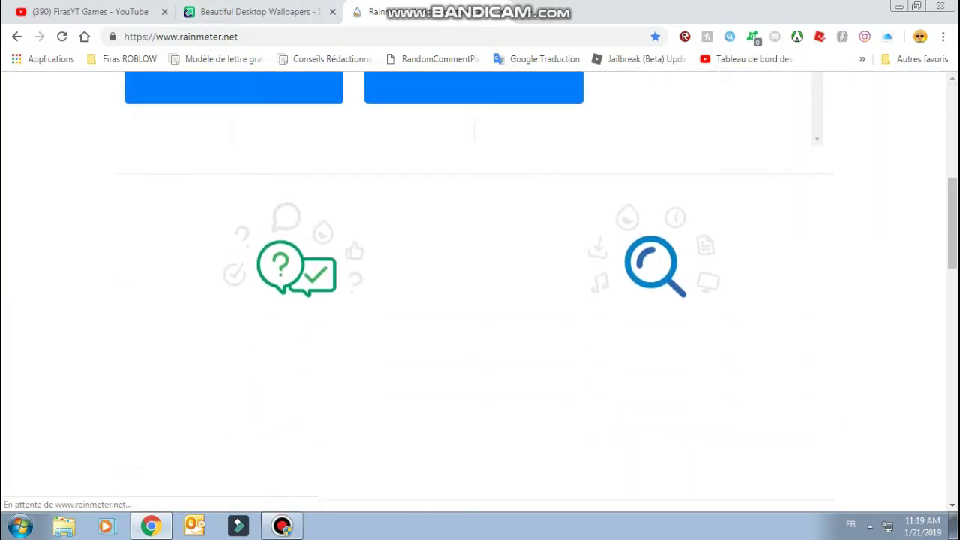
pyautogui.scroll(2, 480, 292)
pyautogui.scroll(-3, 480, 292)
pyautogui.scroll(3, 480, 292)
pyautogui.scroll(-3, 480, 293)
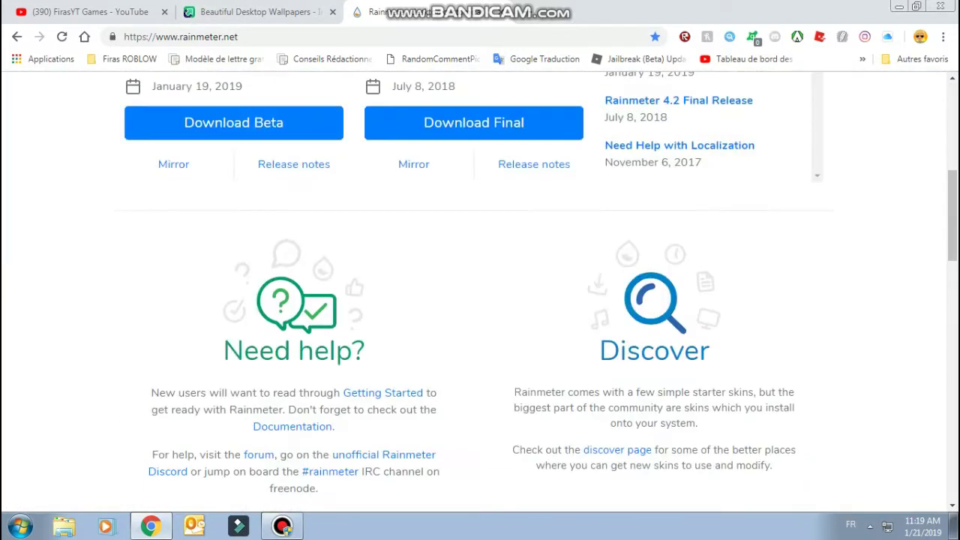
pyautogui.scroll(6, 480, 292)
pyautogui.scroll(-3, 480, 293)
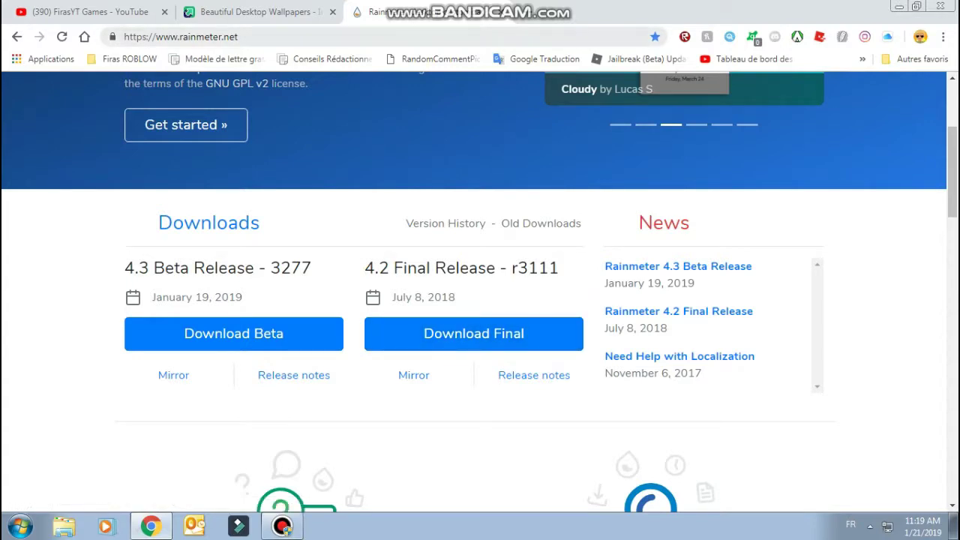
# Load the RocketDock download page at rocketdock.en.softonic.com in the same tab
pyautogui.click(188, 35)
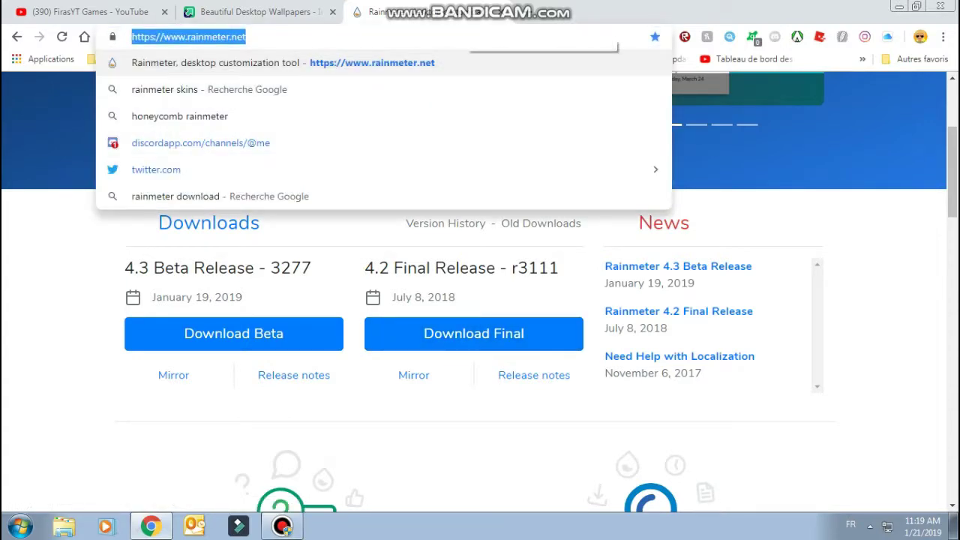
pyautogui.write('r')
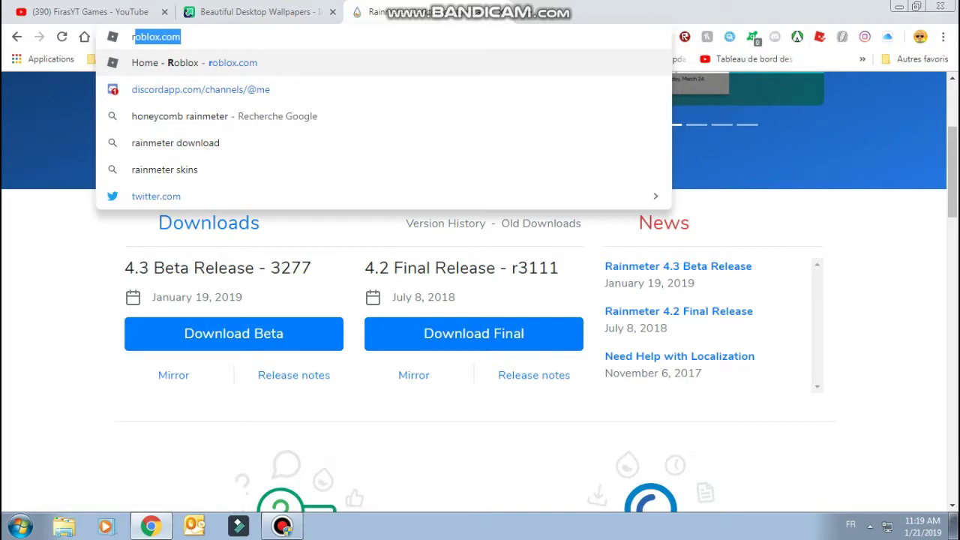
pyautogui.write('ocekt')
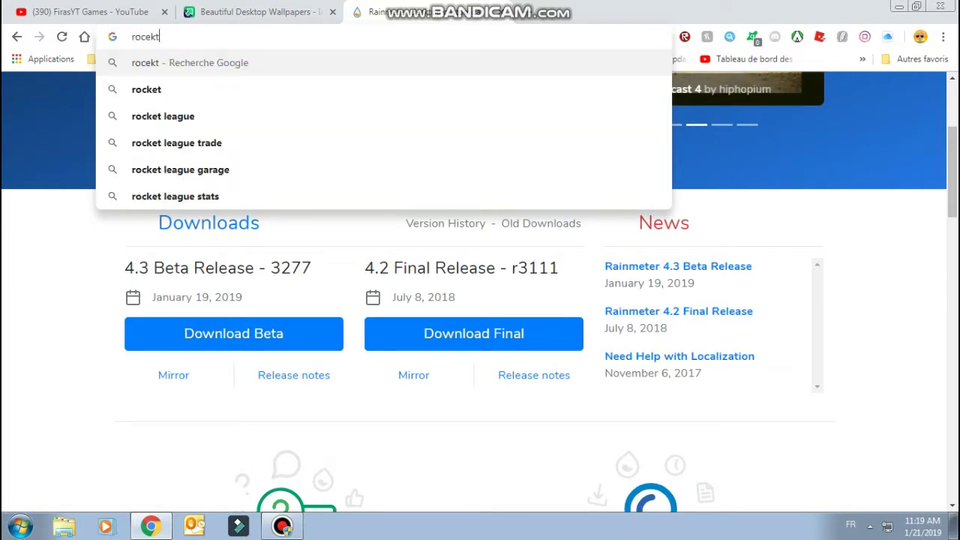
pyautogui.press('BackSpace')
pyautogui.press('BackSpace')
pyautogui.press('BackSpace')
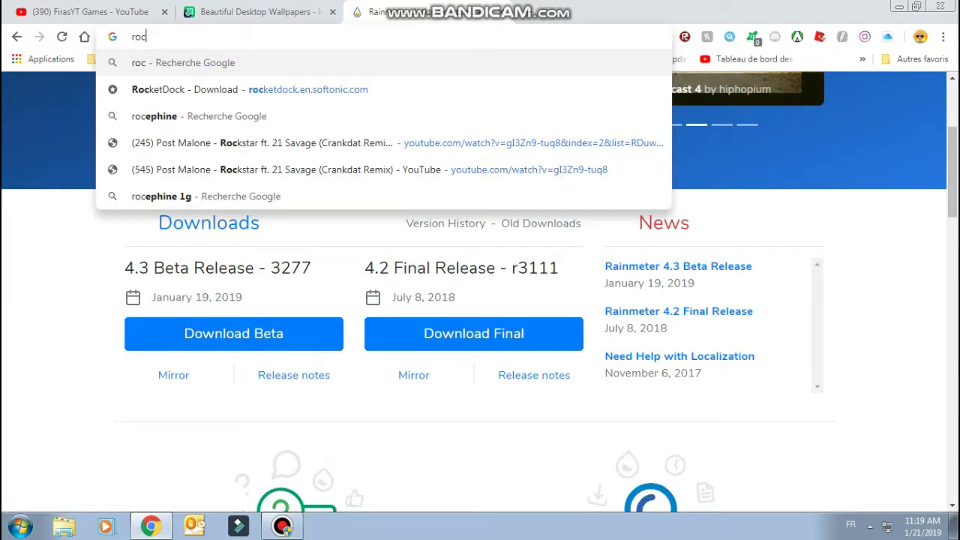
pyautogui.write('ketdock')
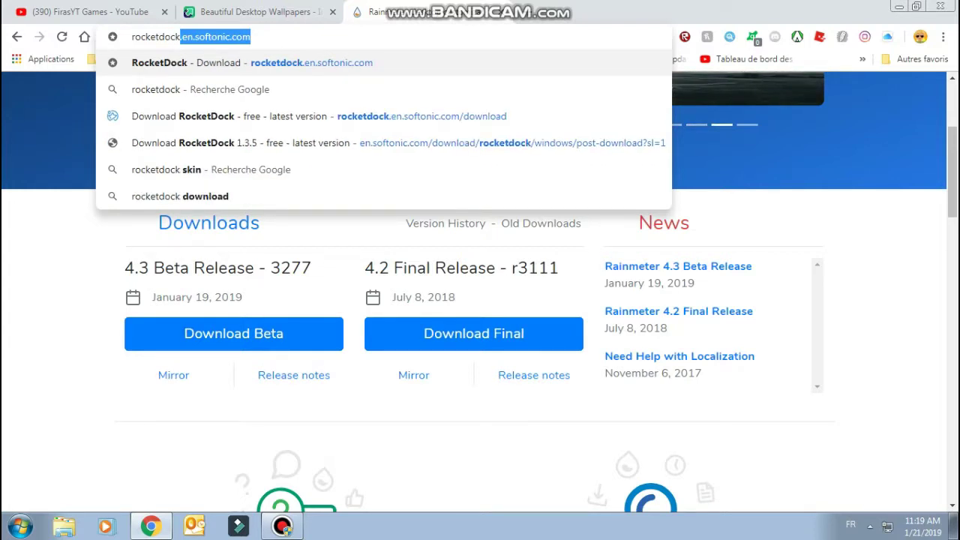
pyautogui.press('Return')
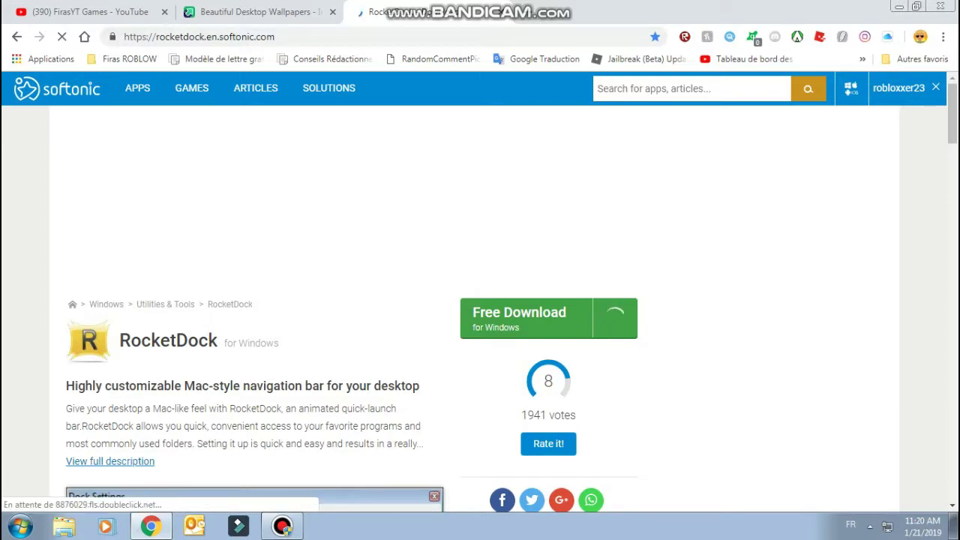
# Return to the Windows desktop and launch Rainmeter from the list of all programs
pyautogui.hotkey('ctrl', 'shift', 'Tab')
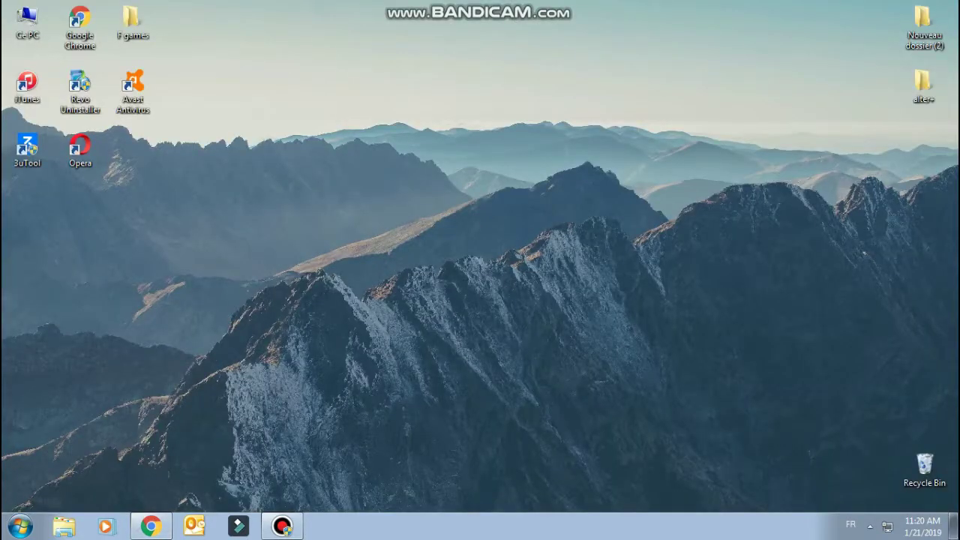
pyautogui.click(20, 526)
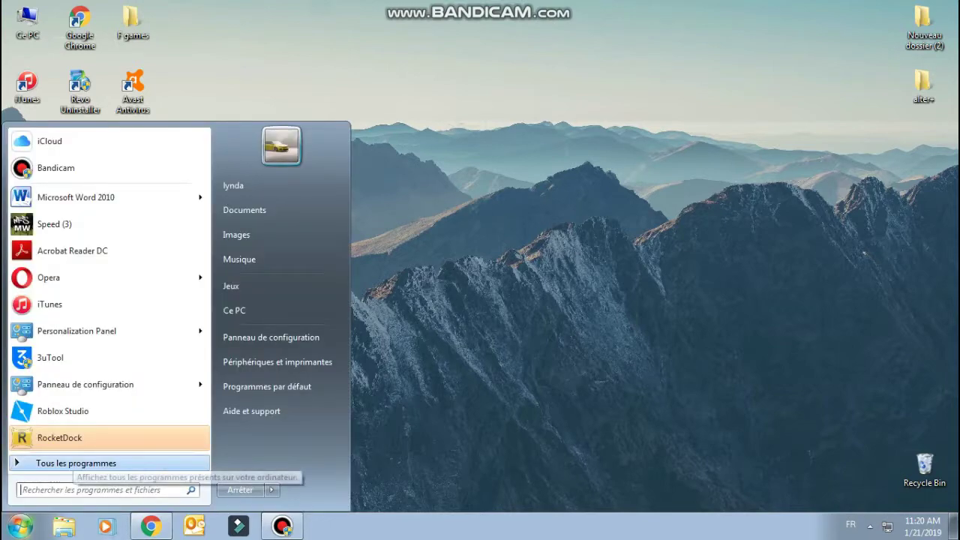
pyautogui.click(71, 462)
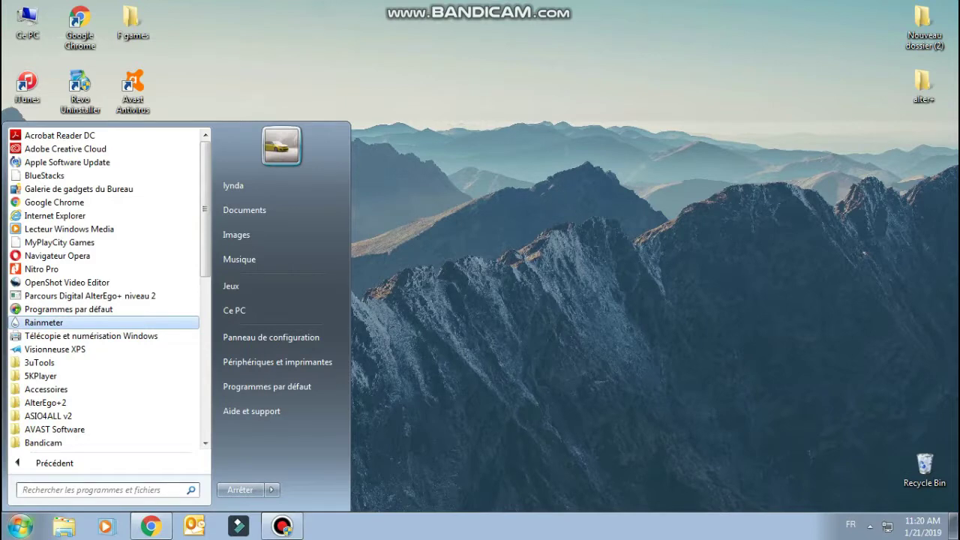
pyautogui.click(43, 322)
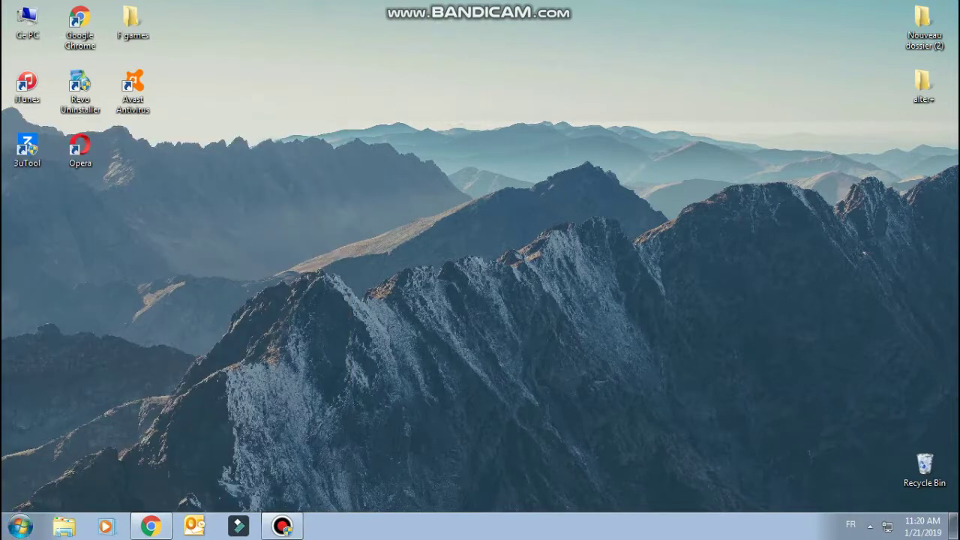
pyautogui.click(21, 525)
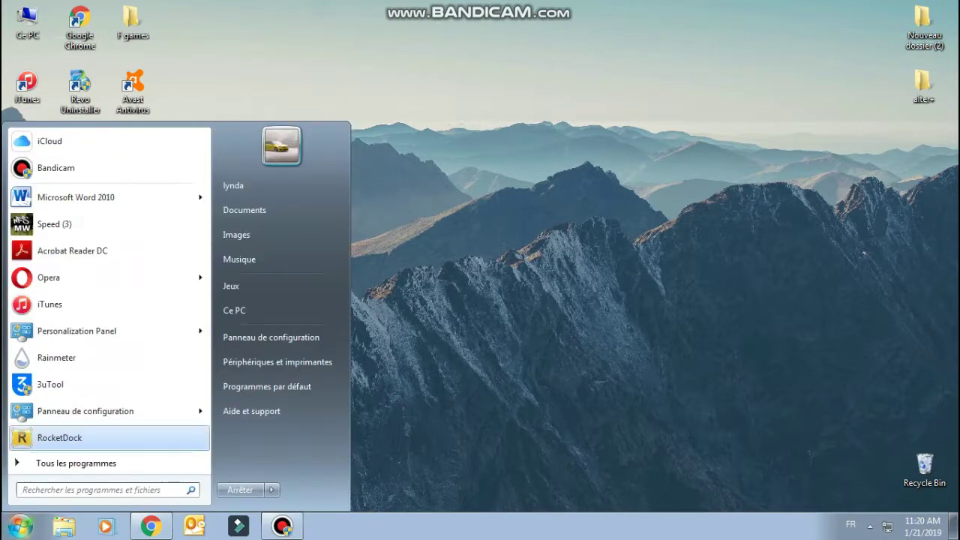
pyautogui.click(21, 525)
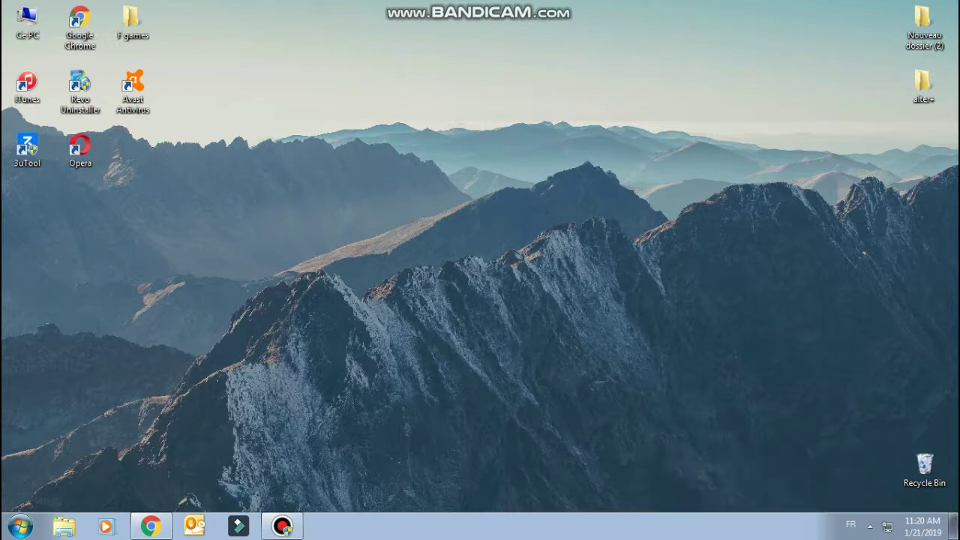
pyautogui.press('super')
pyautogui.click(38, 461)
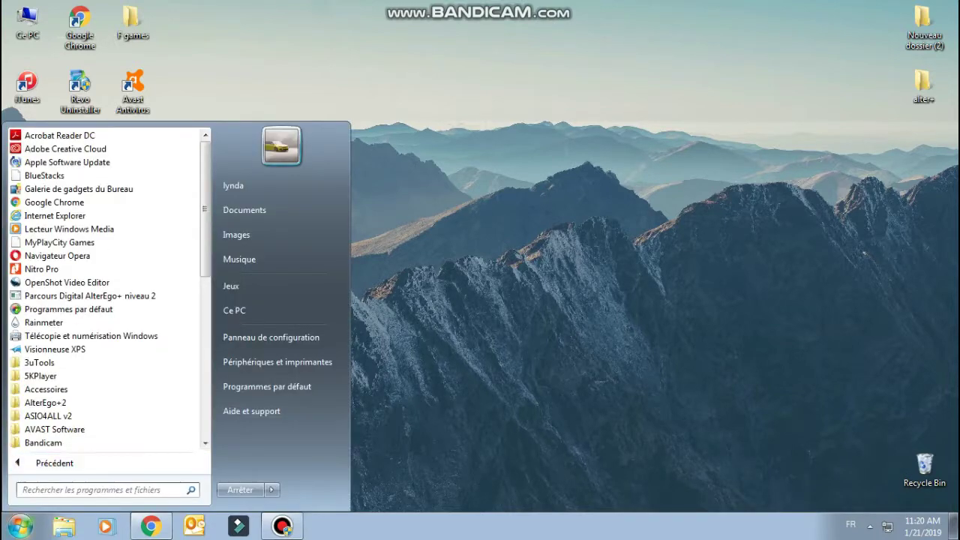
pyautogui.scroll(-5, 105, 162)
pyautogui.scroll(-5, 105, 293)
pyautogui.scroll(9, 105, 292)
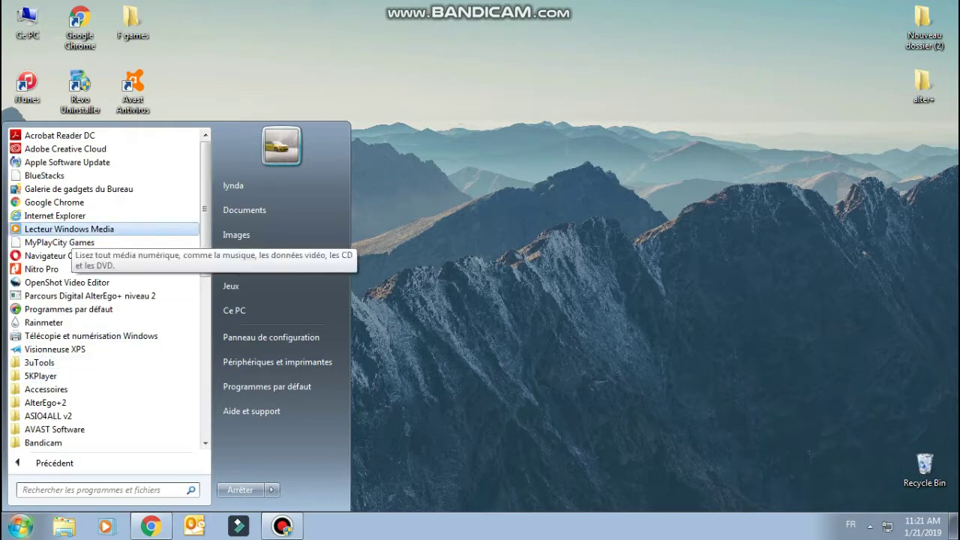
pyautogui.press('super')
pyautogui.press('super')
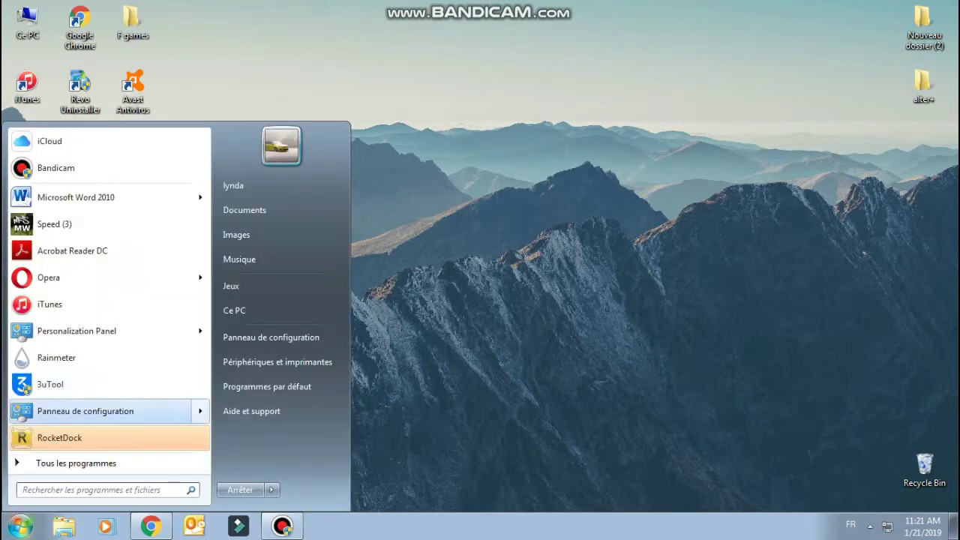
# Pin Rainmeter and RocketDock to the Start menu, with RocketDock directly below Rainmeter
pyautogui.press('super')
pyautogui.press('super')
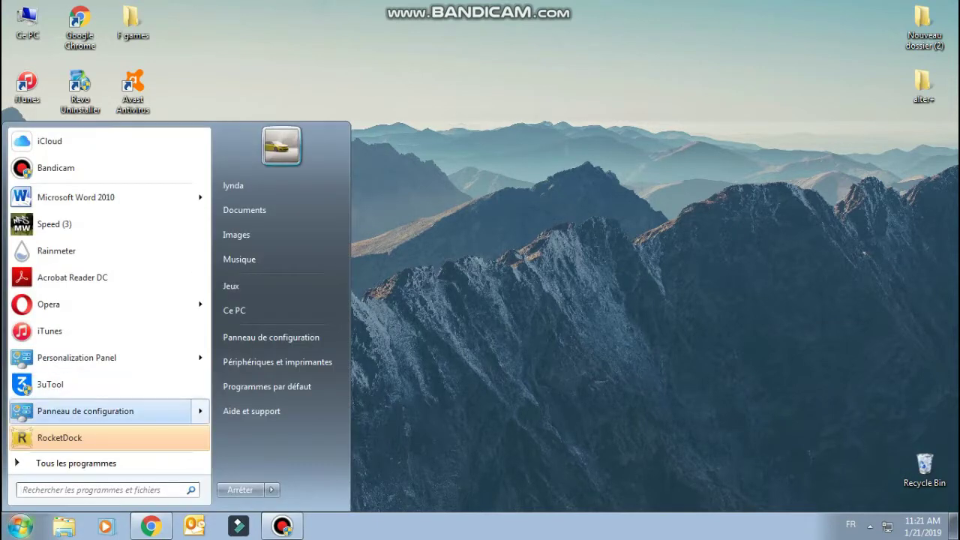
pyautogui.hotkey('shift', 'F10')
pyautogui.press('Down')
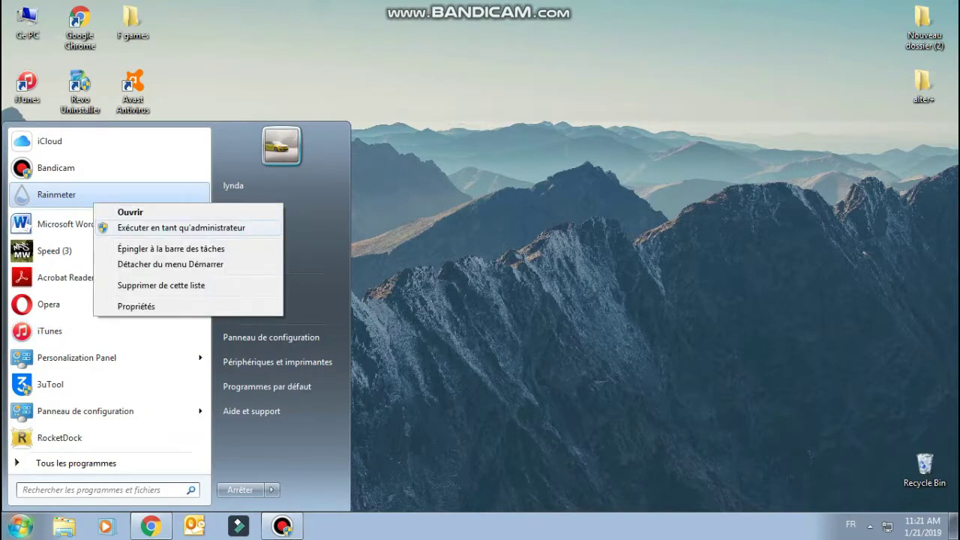
pyautogui.press('Escape')
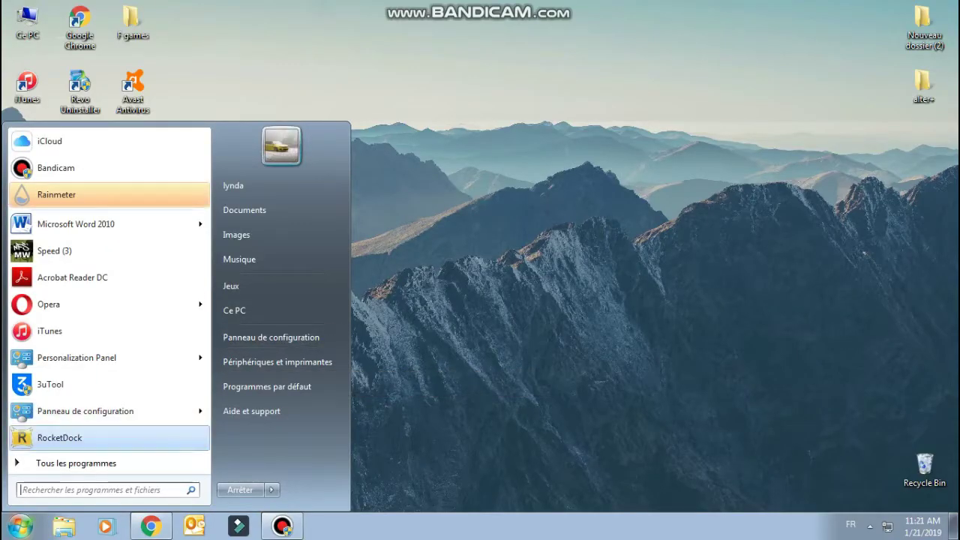
pyautogui.moveTo(59, 437); pyautogui.dragTo(60, 221)
pyautogui.rightClick(78, 217)
pyautogui.press('Escape')
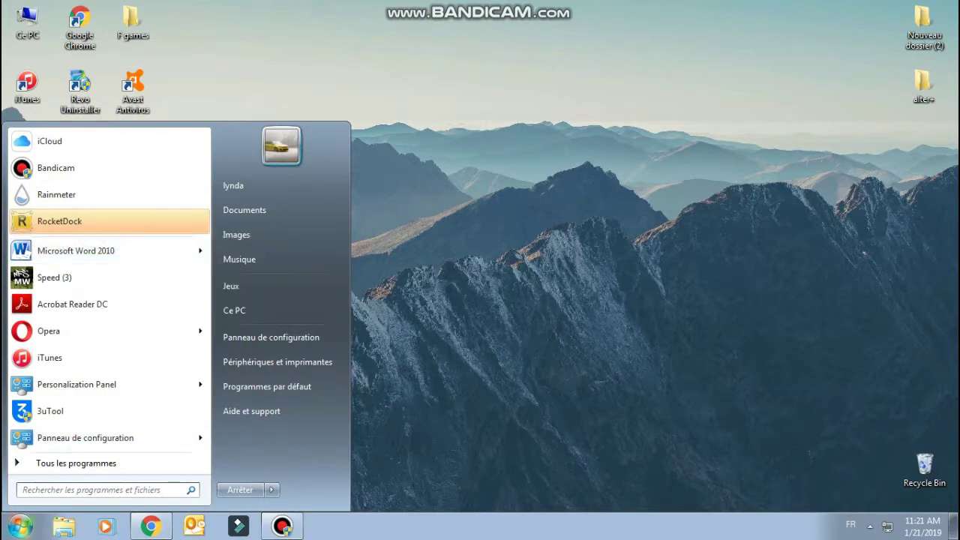
pyautogui.press('Escape')
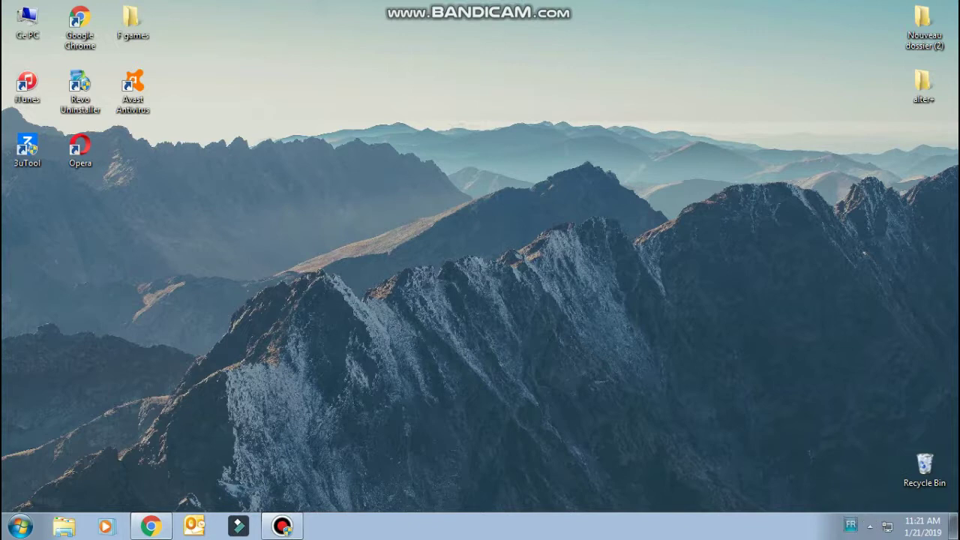
# Open the Rainmeter management window and move it up, clear of the dock
pyautogui.click(870, 525)
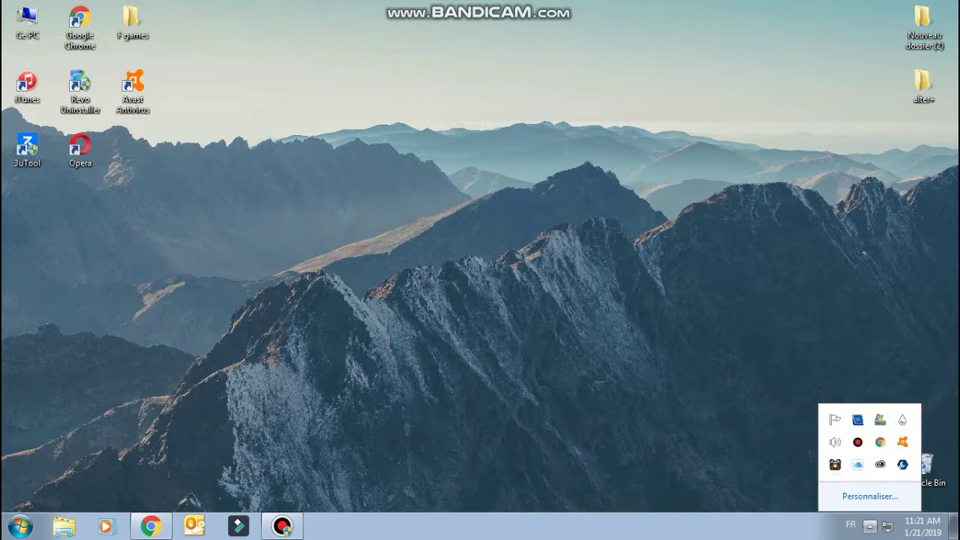
pyautogui.click(902, 419)
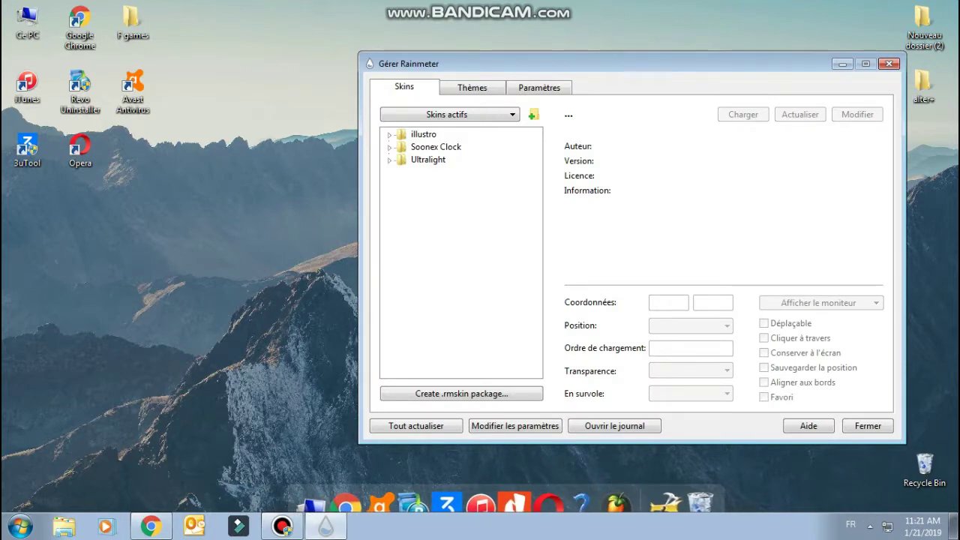
pyautogui.moveTo(525, 64); pyautogui.dragTo(566, 18)
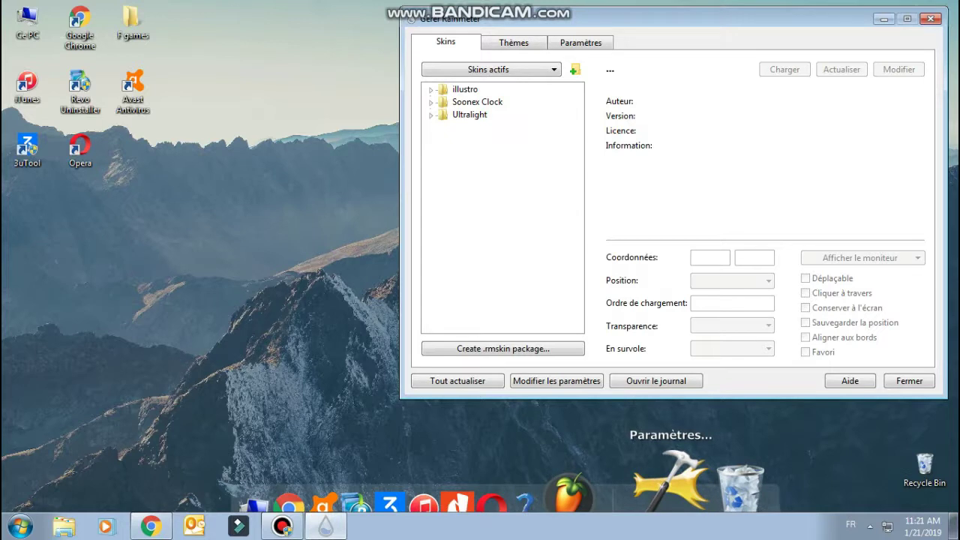
# Open the dock settings, move the dialog toward the desktop's upper-left area and show the General options
pyautogui.click(323, 527)
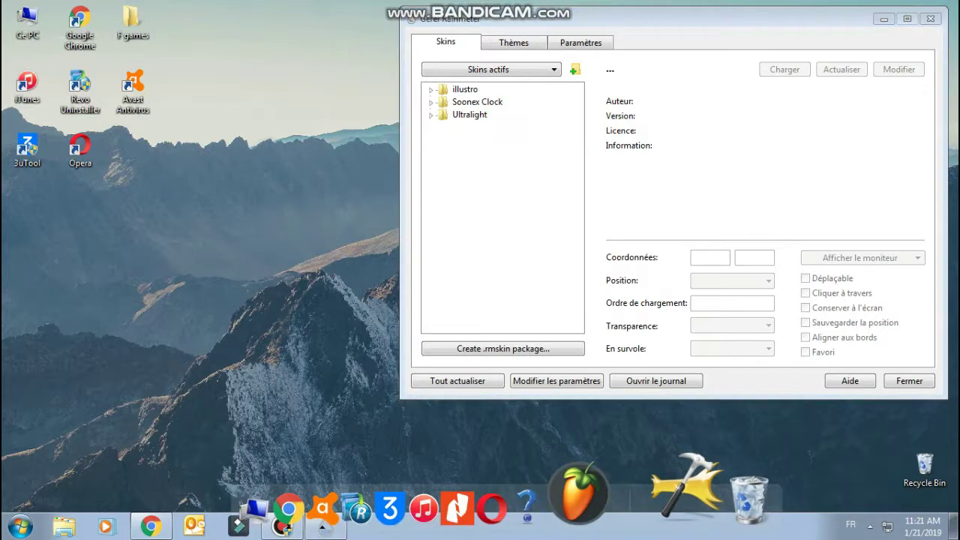
pyautogui.click(683, 486)
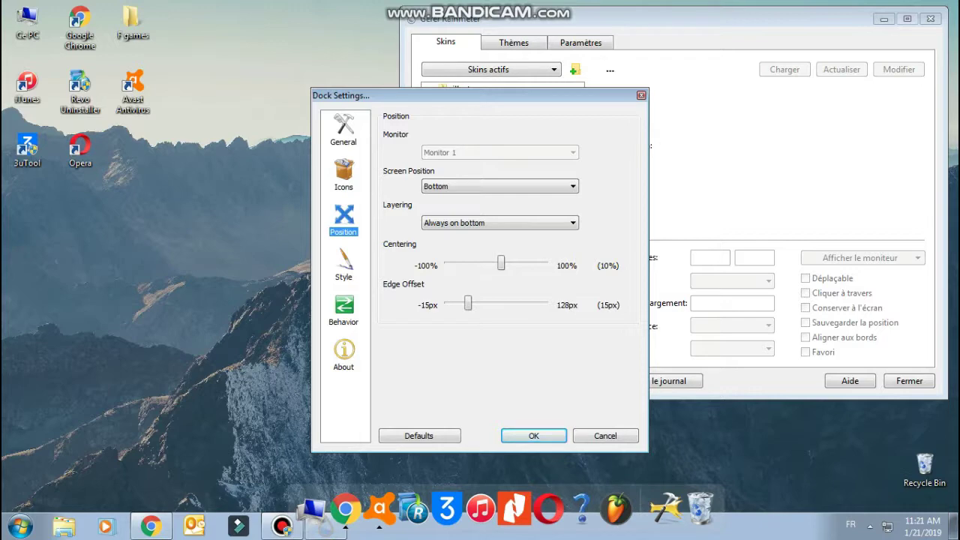
pyautogui.moveTo(375, 95); pyautogui.dragTo(244, 67)
pyautogui.click(212, 99)
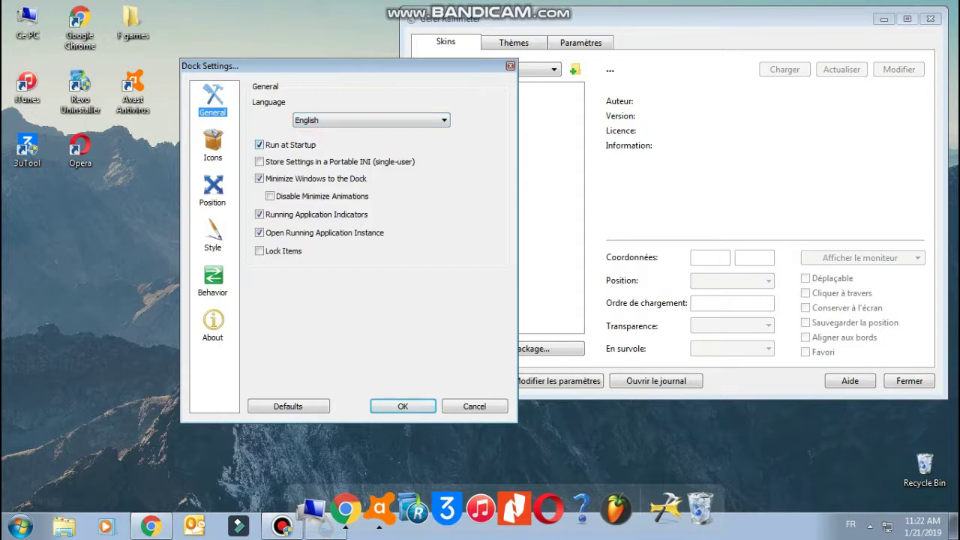
pyautogui.press('Tab')
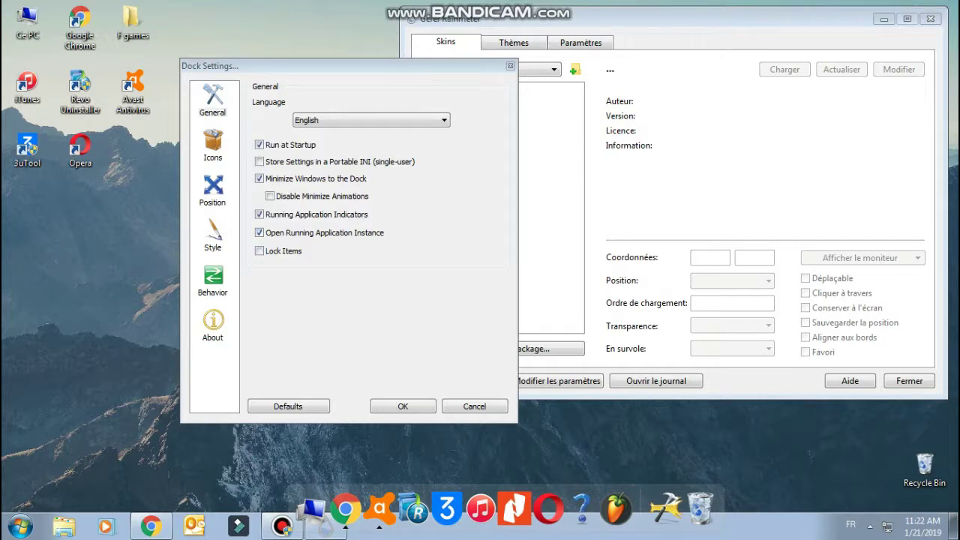
# Open the dock's icon settings and examine the available icon quality options
pyautogui.click(213, 142)
pyautogui.press('Tab')
pyautogui.hotkey('alt', 'Down')
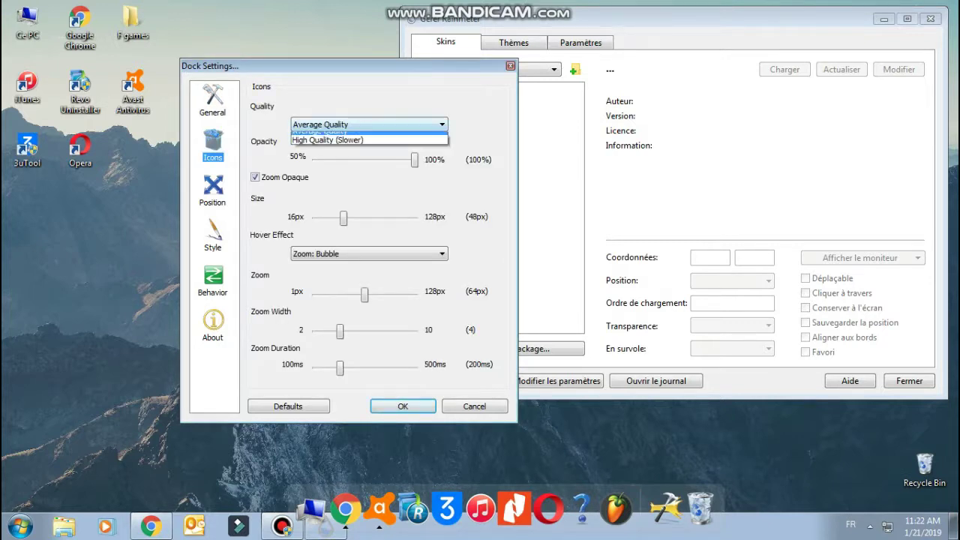
pyautogui.press('Escape')
pyautogui.hotkey('alt', 'Down')
pyautogui.press('Escape')
pyautogui.press('Tab')
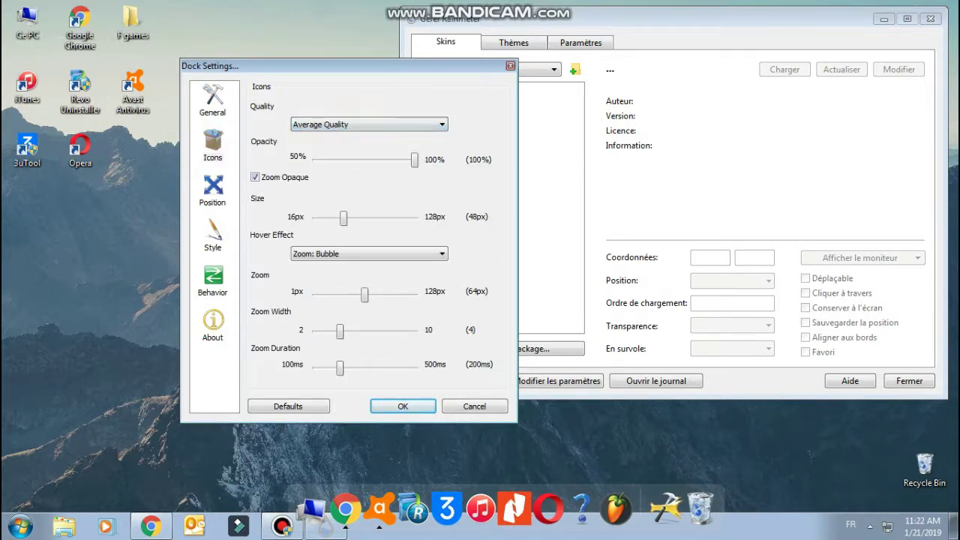
pyautogui.hotkey('alt', 'Down')
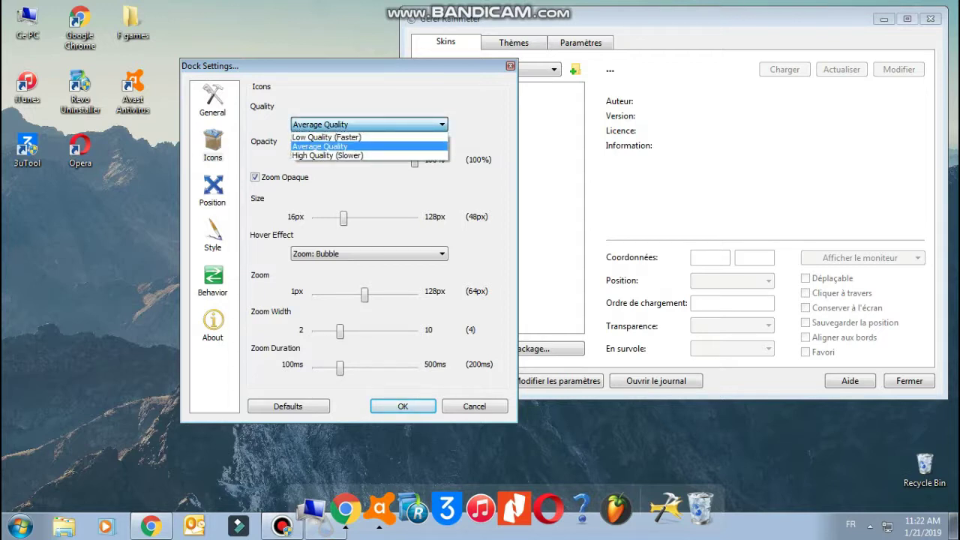
pyautogui.press('Escape')
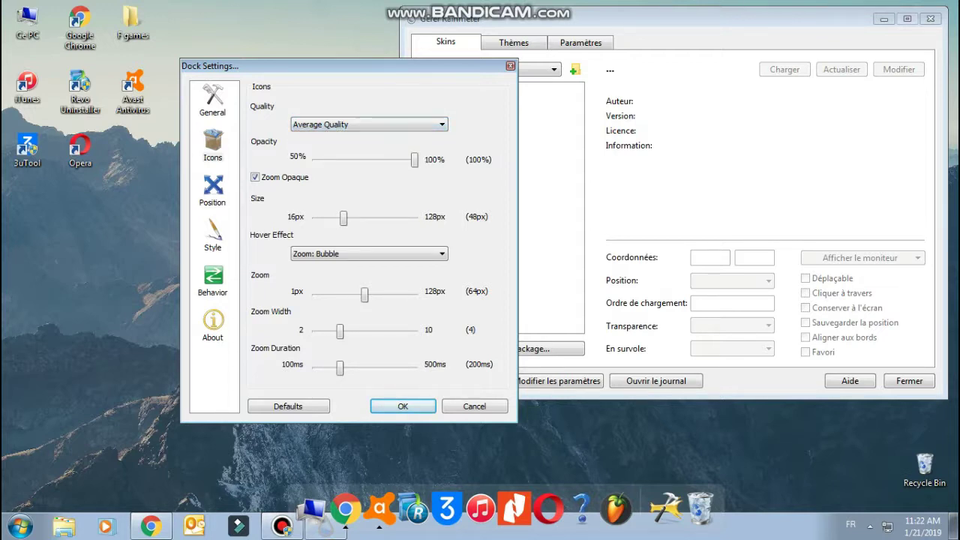
pyautogui.click(212, 236)
pyautogui.click(212, 146)
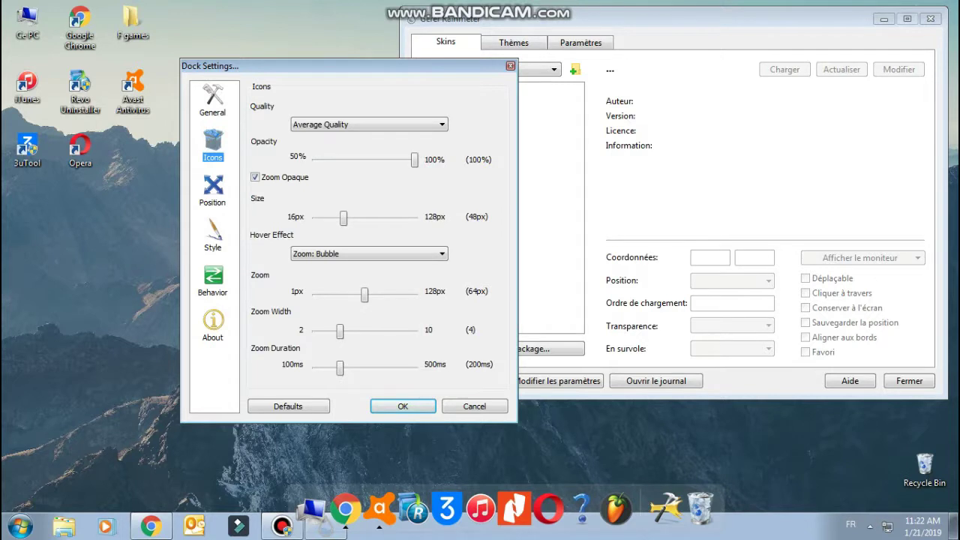
# Try the Low Quality (Faster) icon setting, and return the icons to Average Quality
pyautogui.press('Tab')
pyautogui.hotkey('alt', 'Down')
pyautogui.press('Up')
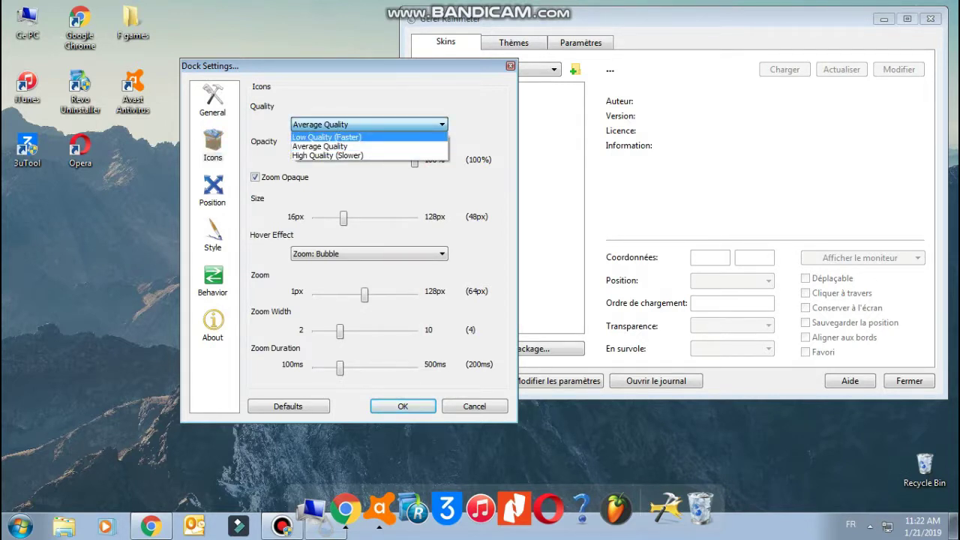
pyautogui.press('Return')
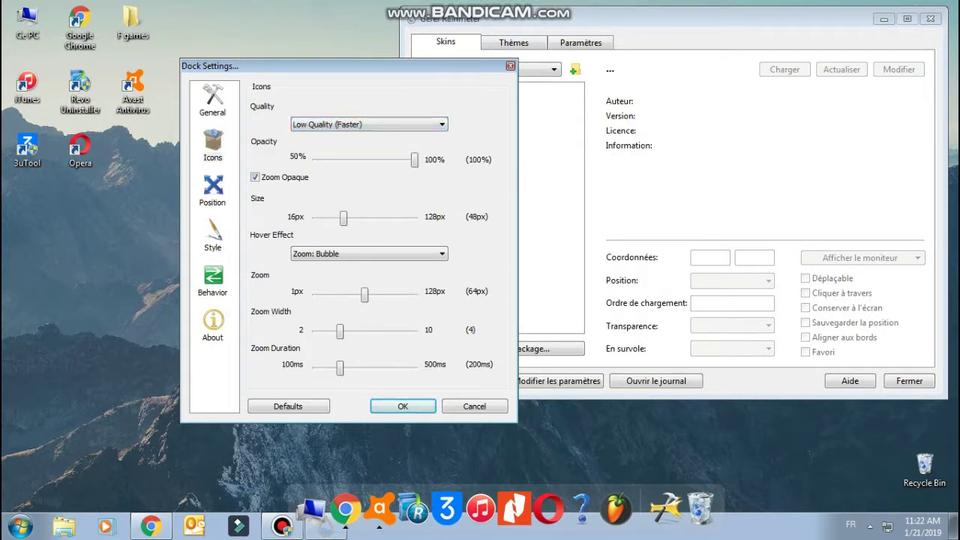
pyautogui.hotkey('alt', 'Down')
pyautogui.press('Down')
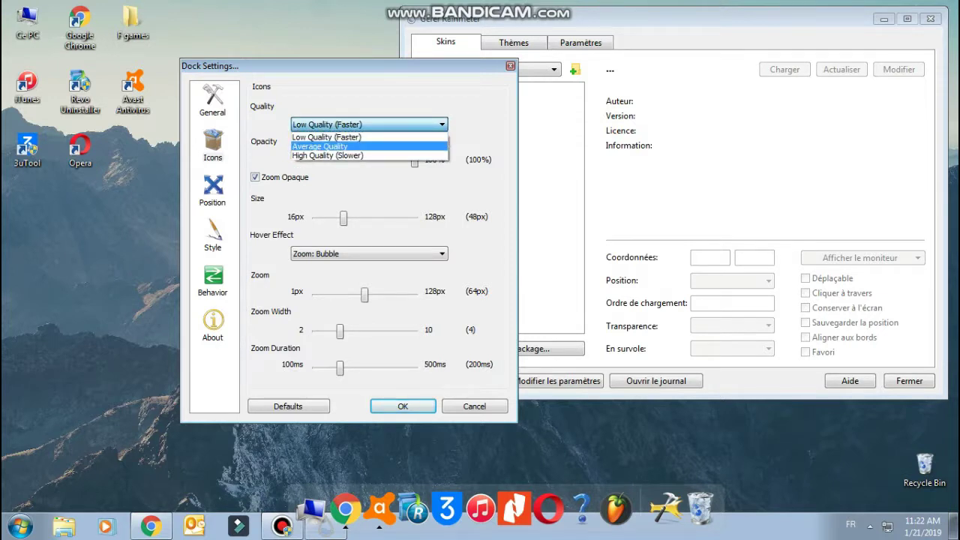
pyautogui.press('Return')
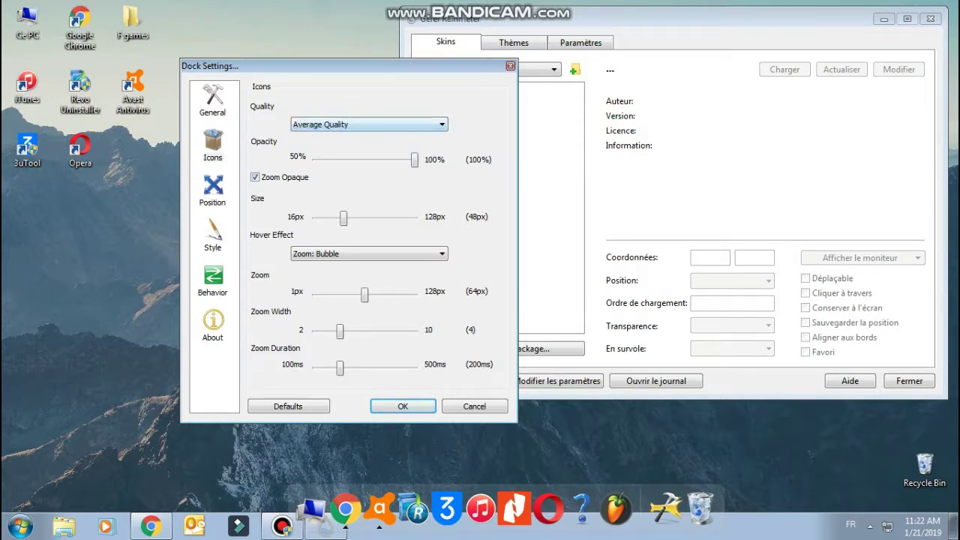
pyautogui.hotkey('alt', 'Down')
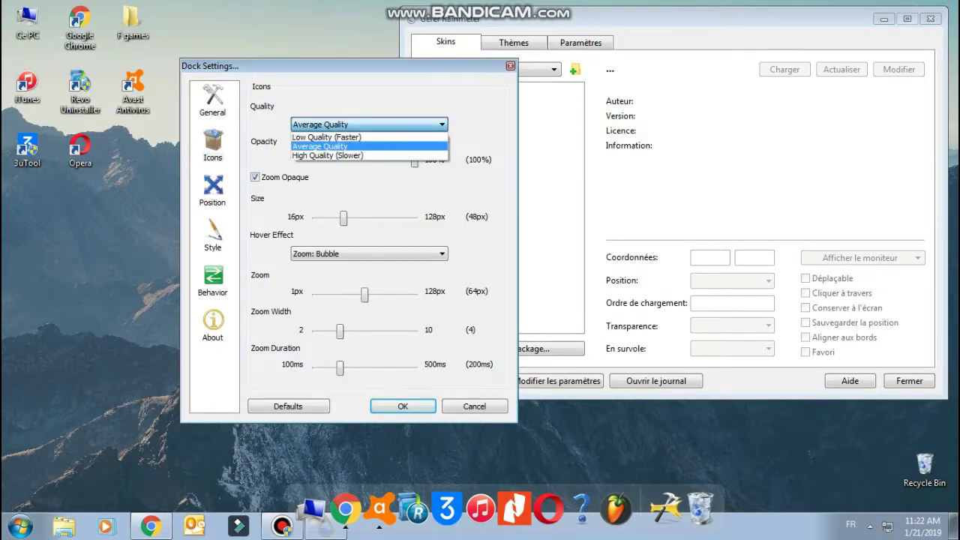
pyautogui.press('Return')
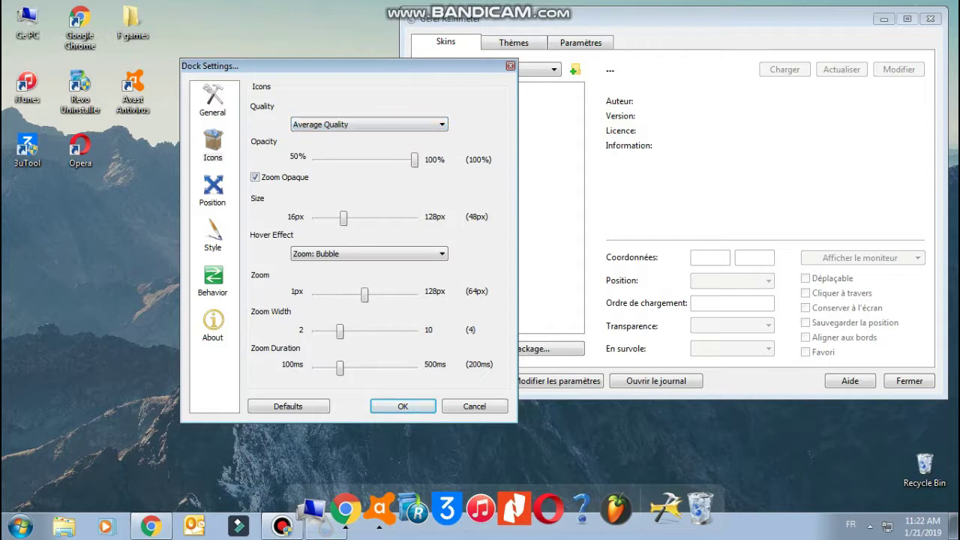
# Preview the dock icons at 50% opacity, and restore the opacity to 100%
pyautogui.press('Tab')
pyautogui.press('Left')
pyautogui.press('Left')
pyautogui.press('Left')
pyautogui.press('Left')
pyautogui.press('Left')
pyautogui.press('Left')
pyautogui.press('Left')
pyautogui.press('Left')
pyautogui.press('Left')
pyautogui.press('Left')
pyautogui.press('Left')
pyautogui.press('Left')
pyautogui.press('Left')
pyautogui.press('Left')
pyautogui.press('Left')
pyautogui.press('Left')
pyautogui.press('Left')
pyautogui.press('Left')
pyautogui.press('Left')
pyautogui.press('Left')
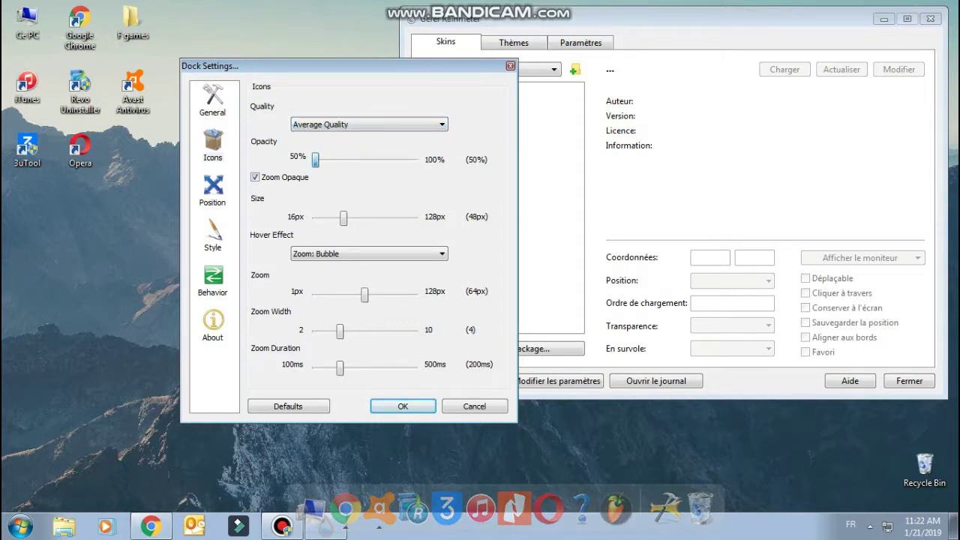
pyautogui.press('Right')
pyautogui.press('Right')
pyautogui.press('Right')
pyautogui.press('Right')
pyautogui.press('Right')
pyautogui.press('Right')
pyautogui.press('Right')
pyautogui.press('Right')
pyautogui.press('Right')
pyautogui.press('Right')
pyautogui.press('Right')
pyautogui.press('Right')
pyautogui.press('Right')
pyautogui.press('Right')
pyautogui.press('Right')
pyautogui.press('Right')
pyautogui.press('Right')
pyautogui.press('Right')
pyautogui.press('Right')
pyautogui.press('Right')
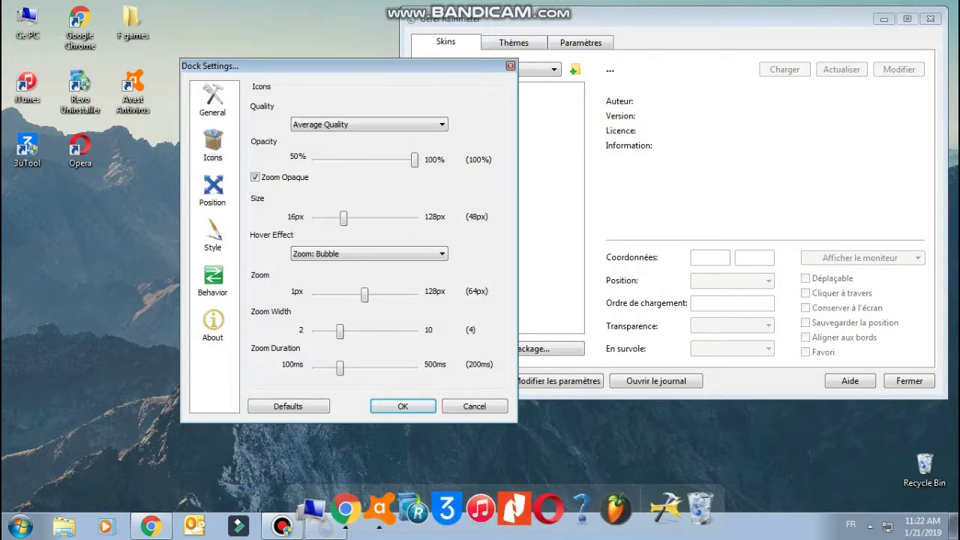
# Preview the dock with a small icon size of about 21 px and with the maximum of 128 px
pyautogui.press('Left')
pyautogui.press('Left')
pyautogui.press('Left')
pyautogui.press('Left')
pyautogui.press('Left')
pyautogui.press('Left')
pyautogui.press('Left')
pyautogui.press('Left')
pyautogui.press('Left')
pyautogui.press('Left')
pyautogui.press('Left')
pyautogui.press('Left')
pyautogui.press('Left')
pyautogui.press('Left')
pyautogui.press('Left')
pyautogui.press('Left')
pyautogui.press('Left')
pyautogui.press('Left')
pyautogui.press('Left')
pyautogui.press('Left')
pyautogui.press('Right')
pyautogui.press('Right')
pyautogui.press('Right')
pyautogui.press('Right')
pyautogui.press('Right')
pyautogui.press('Right')
pyautogui.press('Right')
pyautogui.press('Right')
pyautogui.press('Right')
pyautogui.press('Right')
pyautogui.press('Right')
pyautogui.press('Right')
pyautogui.press('Right')
pyautogui.press('Right')
pyautogui.press('Right')
pyautogui.press('Right')
pyautogui.press('Right')
pyautogui.press('Right')
pyautogui.press('Right')
pyautogui.press('Right')
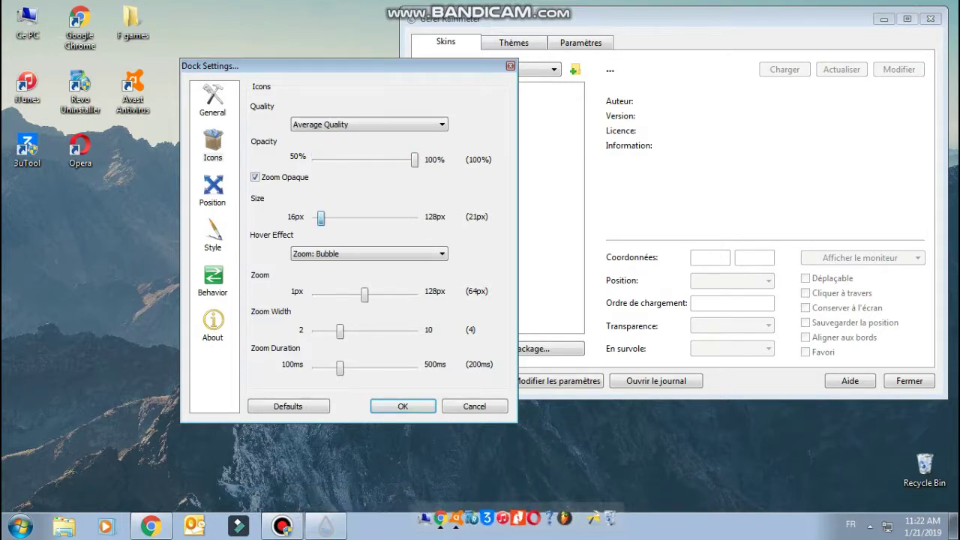
pyautogui.press('Right')
pyautogui.press('Right')
pyautogui.press('Right')
pyautogui.press('Right')
pyautogui.press('Right')
pyautogui.press('Right')
pyautogui.press('Right')
pyautogui.press('Right')
pyautogui.press('Right')
pyautogui.press('Right')
pyautogui.press('Right')
pyautogui.press('Right')
pyautogui.press('Right')
pyautogui.press('Right')
pyautogui.press('Right')
pyautogui.press('Right')
pyautogui.press('Right')
pyautogui.press('Right')
pyautogui.press('Right')
pyautogui.press('Right')
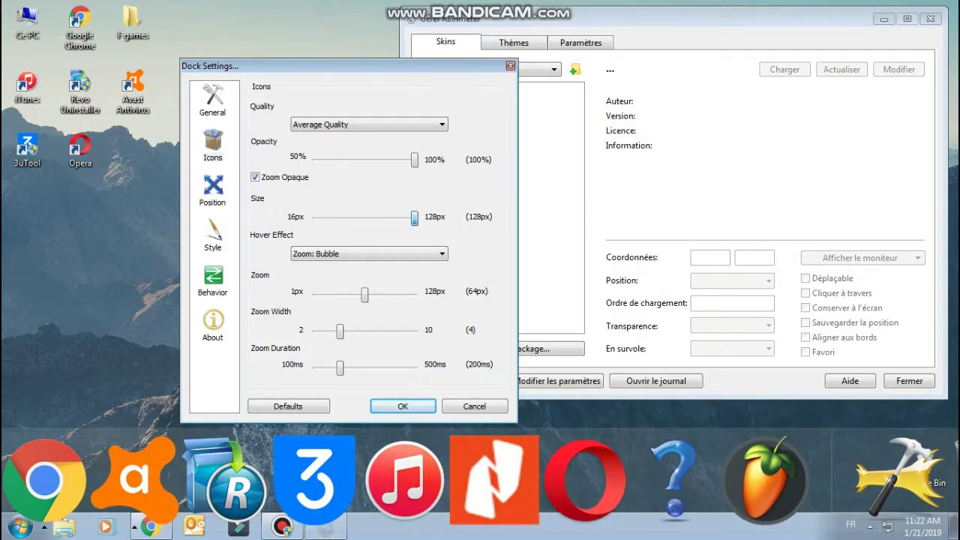
# Set the dock icon size to 50 px
pyautogui.press('Left')
pyautogui.press('Left')
pyautogui.press('Left')
pyautogui.press('Left')
pyautogui.press('Left')
pyautogui.press('Left')
pyautogui.press('Left')
pyautogui.press('Left')
pyautogui.press('Left')
pyautogui.press('Left')
pyautogui.press('Left')
pyautogui.press('Left')
pyautogui.press('Left')
pyautogui.press('Left')
pyautogui.press('Left')
pyautogui.press('Left')
pyautogui.press('Left')
pyautogui.press('Left')
pyautogui.press('Left')
pyautogui.press('Left')
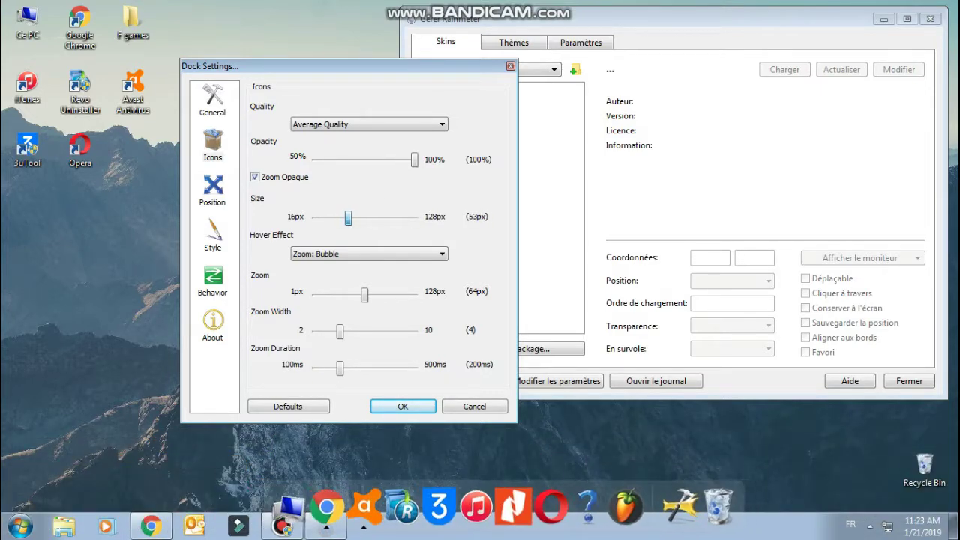
pyautogui.press('Left')
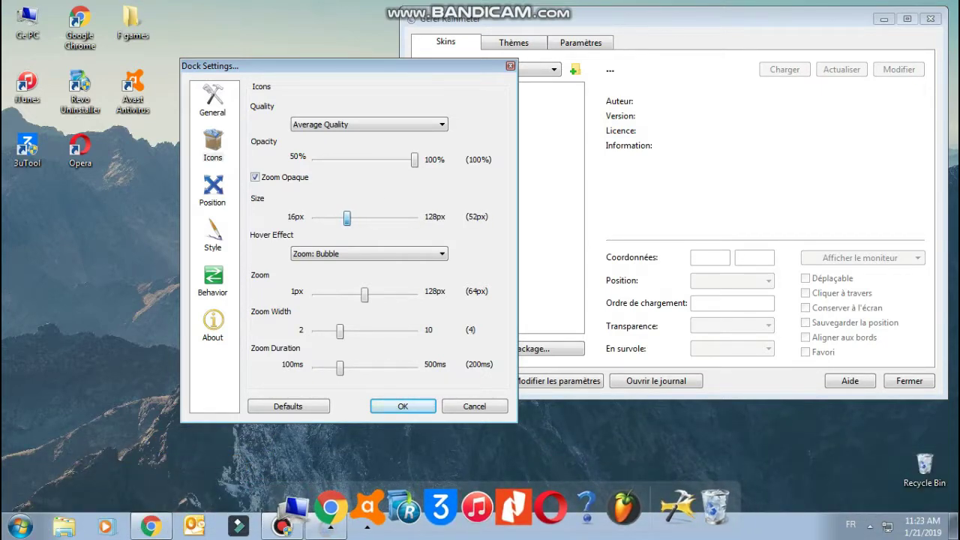
pyautogui.press('Left')
pyautogui.press('Left')
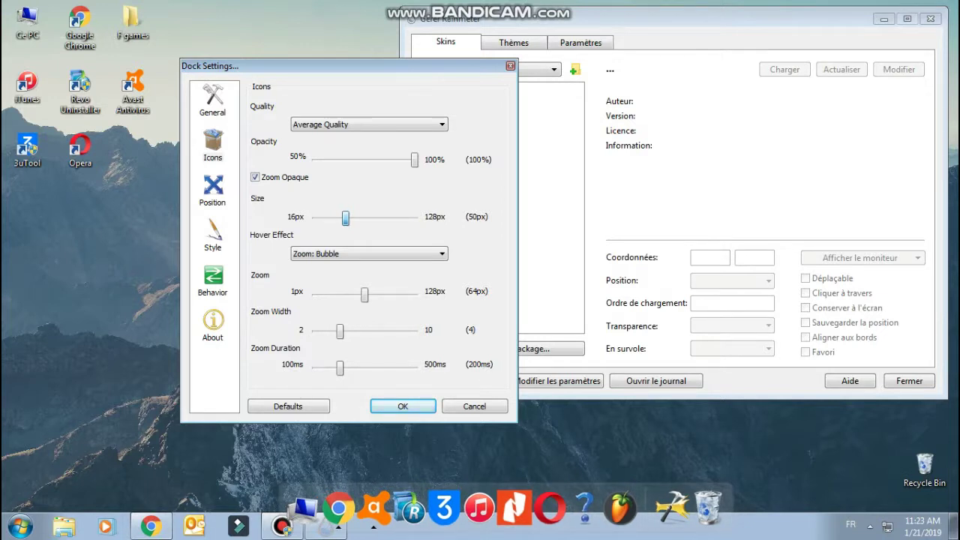
pyautogui.hotkey('alt', 'Down')
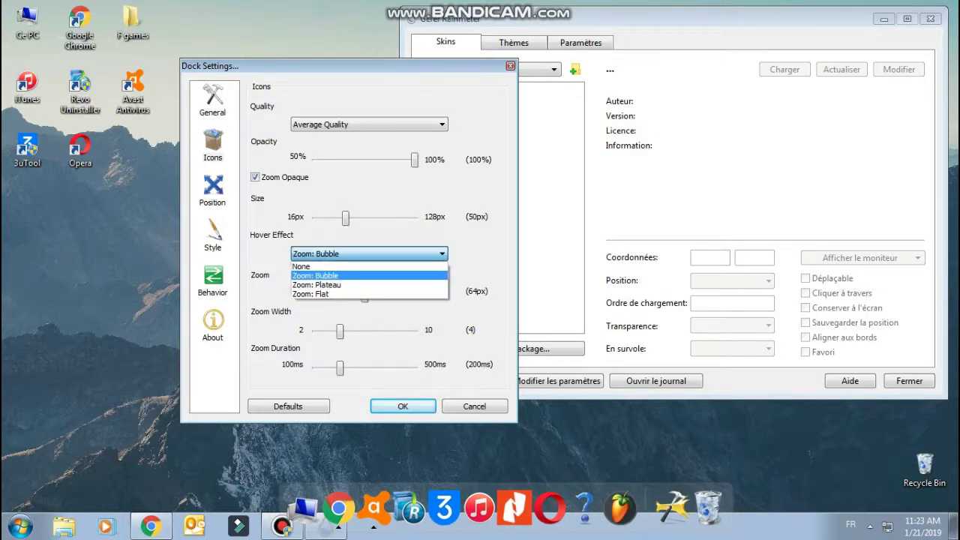
pyautogui.press('Up')
pyautogui.press('Escape')
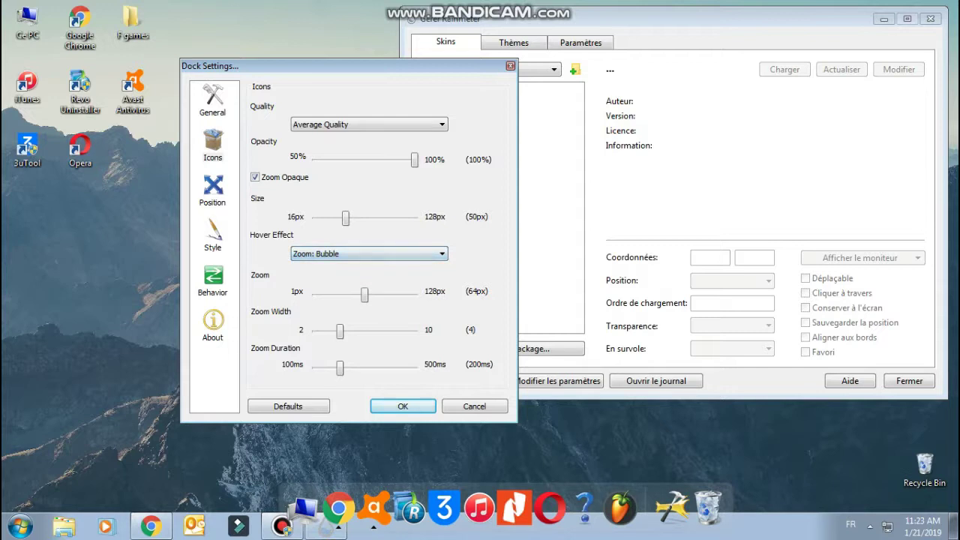
# Open the dock's position settings and set its screen position to Top
pyautogui.press('Down')
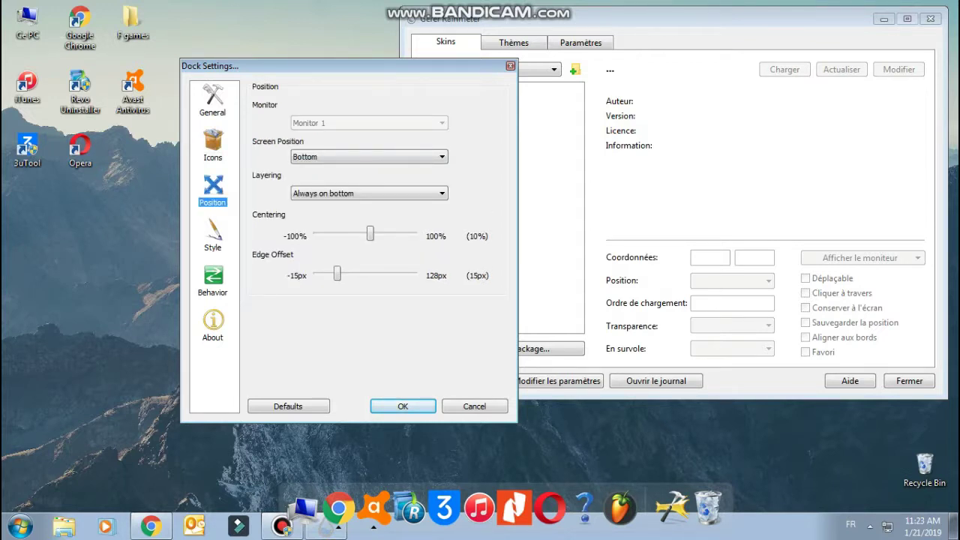
pyautogui.press('Tab')
pyautogui.hotkey('alt', 'Down')
pyautogui.press('Up')
pyautogui.press('Return')
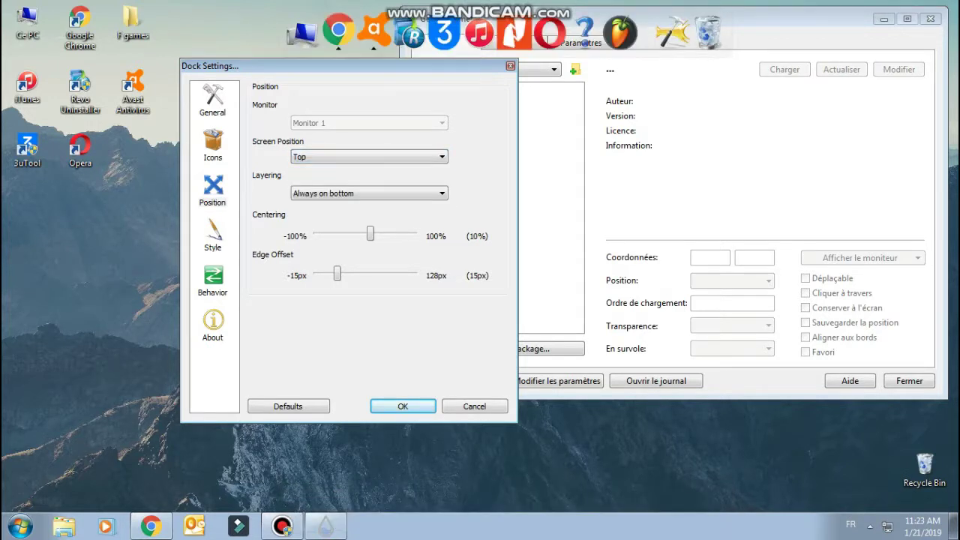
# Preview the dock at the Bottom, Left and Right screen positions in turn
pyautogui.hotkey('alt', 'Down')
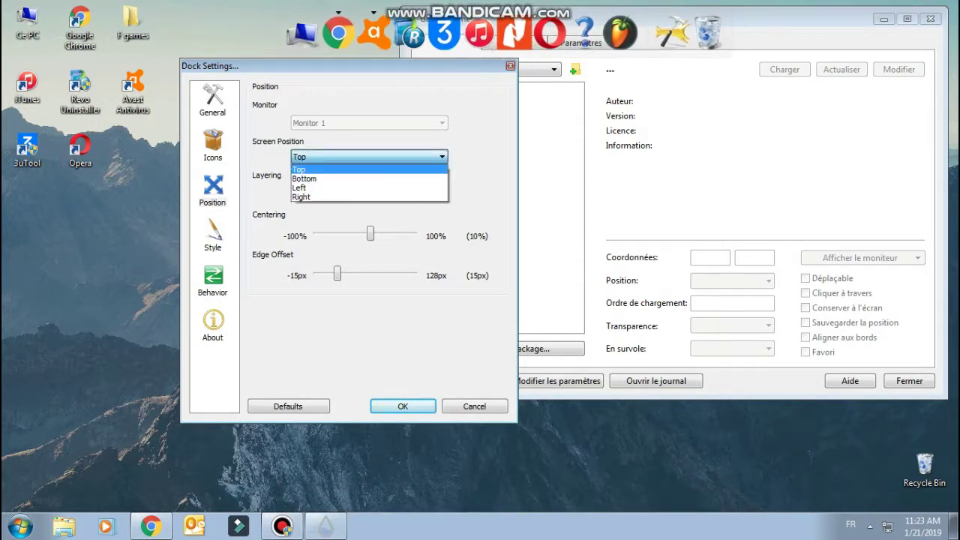
pyautogui.press('Down')
pyautogui.press('Up')
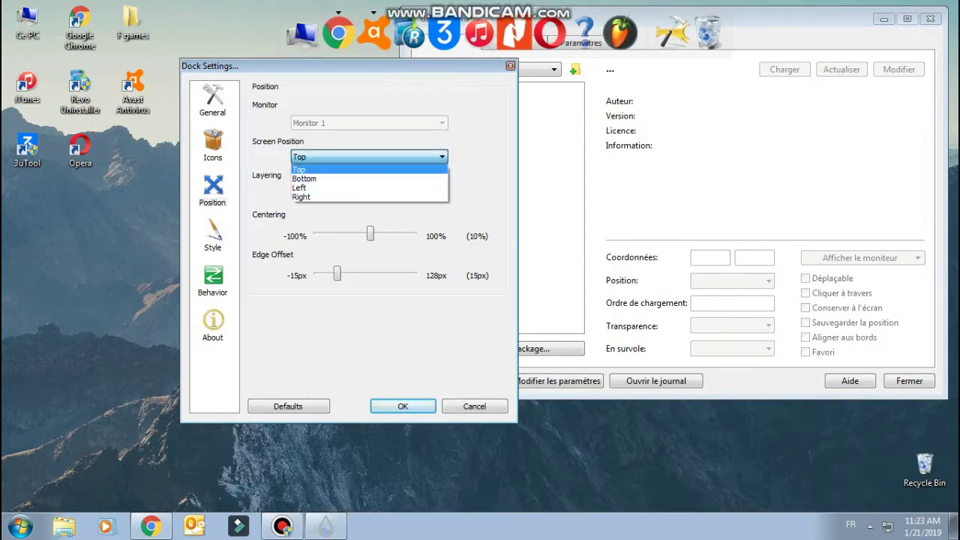
pyautogui.press('Down')
pyautogui.press('Return')
pyautogui.hotkey('alt', 'Down')
pyautogui.press('Down')
pyautogui.press('Return')
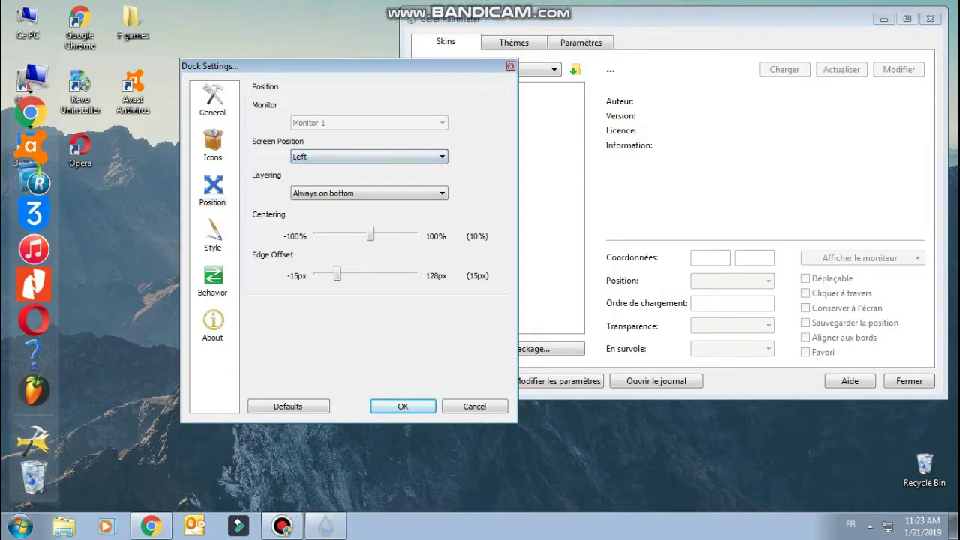
pyautogui.hotkey('alt', 'Down')
pyautogui.press('Down')
pyautogui.press('Return')
# Set the dock's screen position to Bottom
pyautogui.hotkey('alt', 'Down')
pyautogui.press('Up')
pyautogui.press('Up')
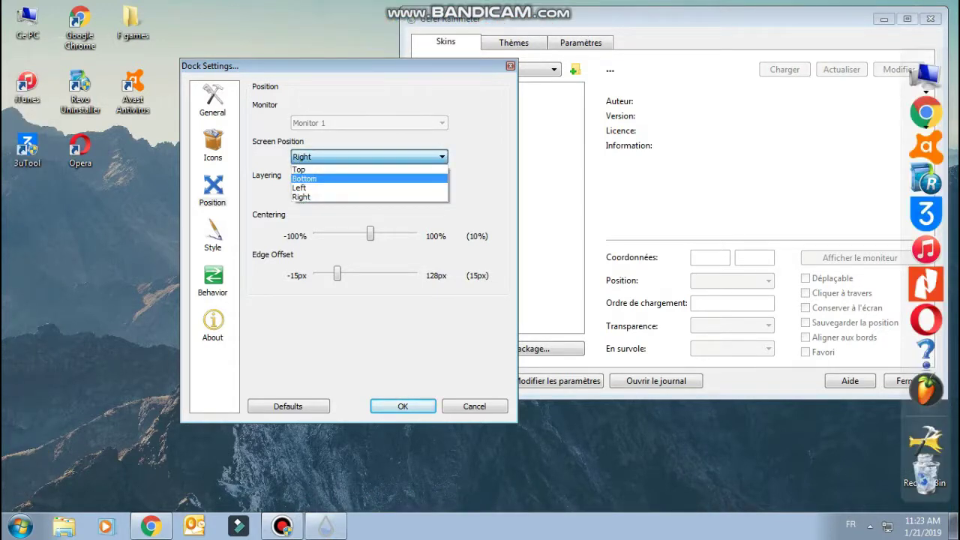
pyautogui.press('Return')
# Try the Always on top layering for the dock, and restore it to Always on bottom
pyautogui.press('Tab')
pyautogui.hotkey('alt', 'Down')
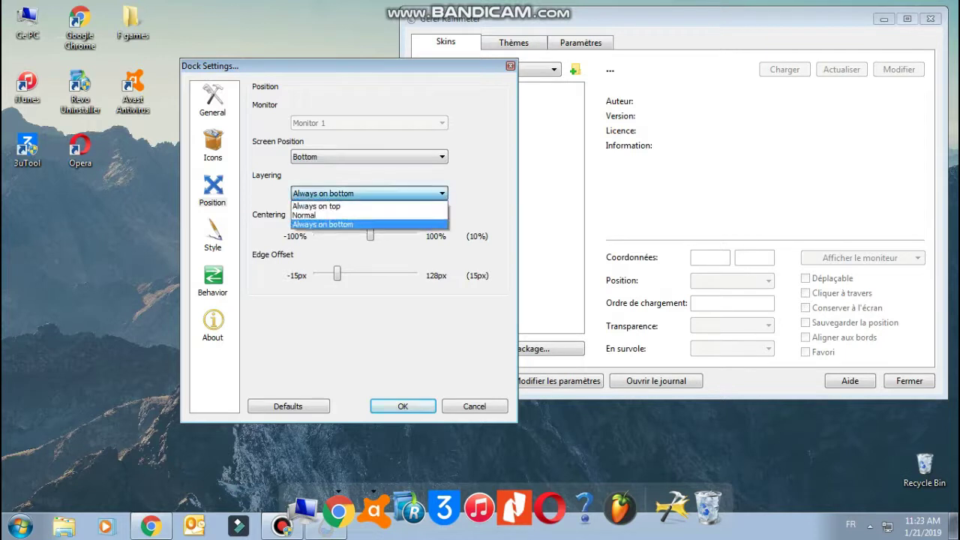
pyautogui.press('Up')
pyautogui.press('Up')
pyautogui.press('Return')
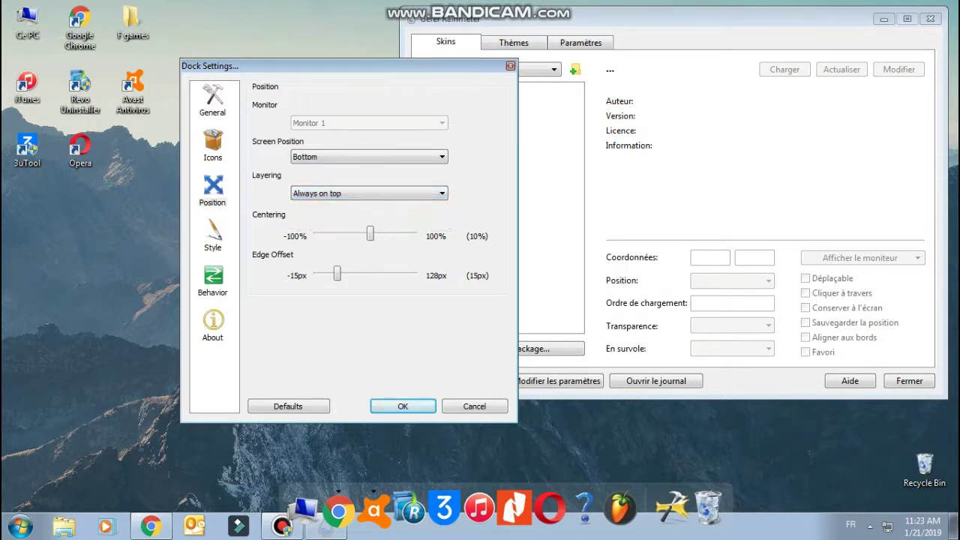
pyautogui.hotkey('alt', 'Down')
pyautogui.press('Down')
pyautogui.press('Down')
pyautogui.press('Return')
pyautogui.hotkey('alt', 'Down')
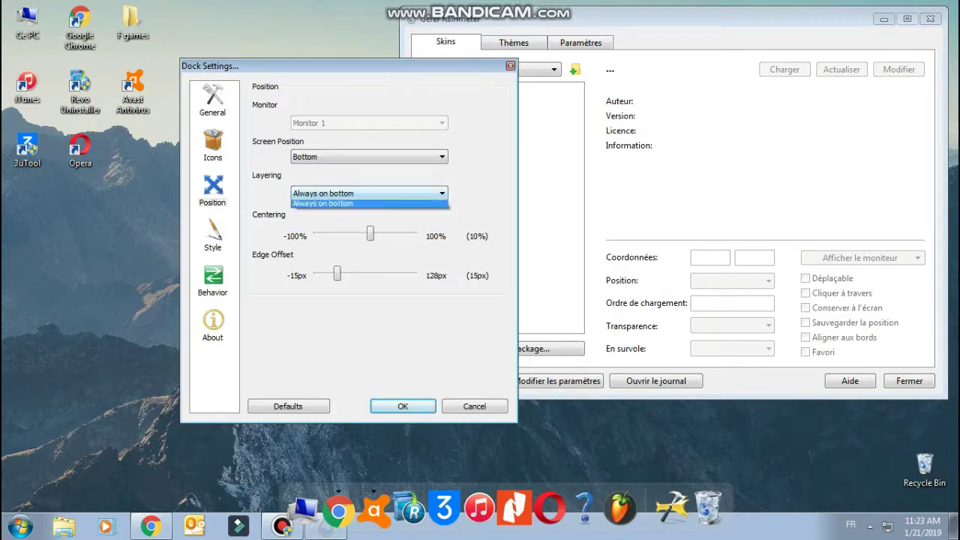
pyautogui.press('Up')
pyautogui.press('Down')
pyautogui.press('Return')
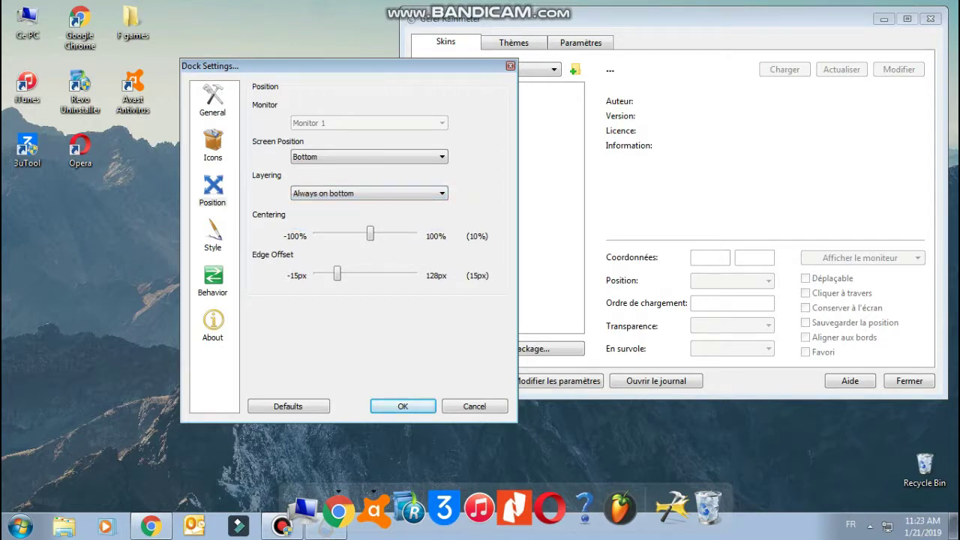
# Open the dock's style settings and look through the available themes, keeping Brushed
pyautogui.click(213, 235)
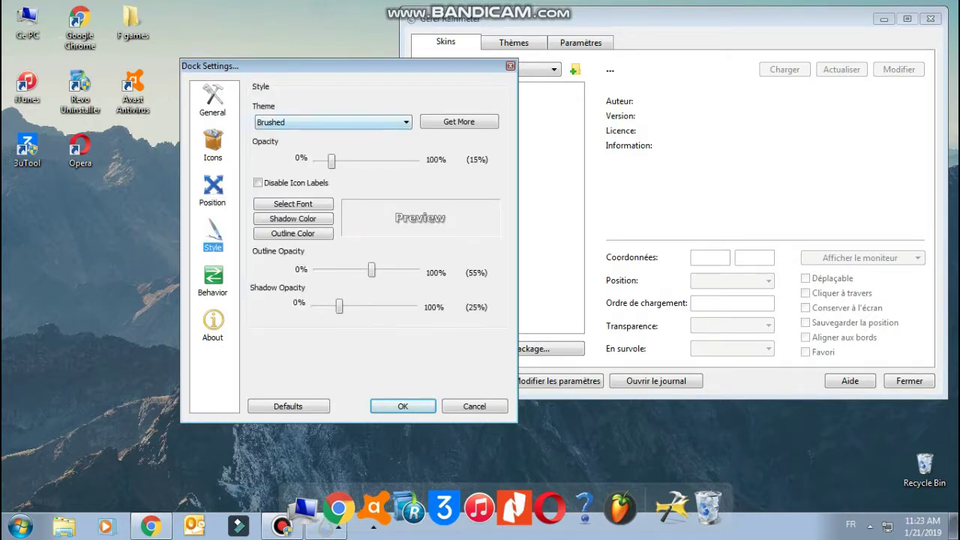
pyautogui.click(334, 123)
pyautogui.click(334, 123)
pyautogui.click(334, 122)
pyautogui.click(333, 123)
pyautogui.click(334, 122)
pyautogui.click(333, 122)
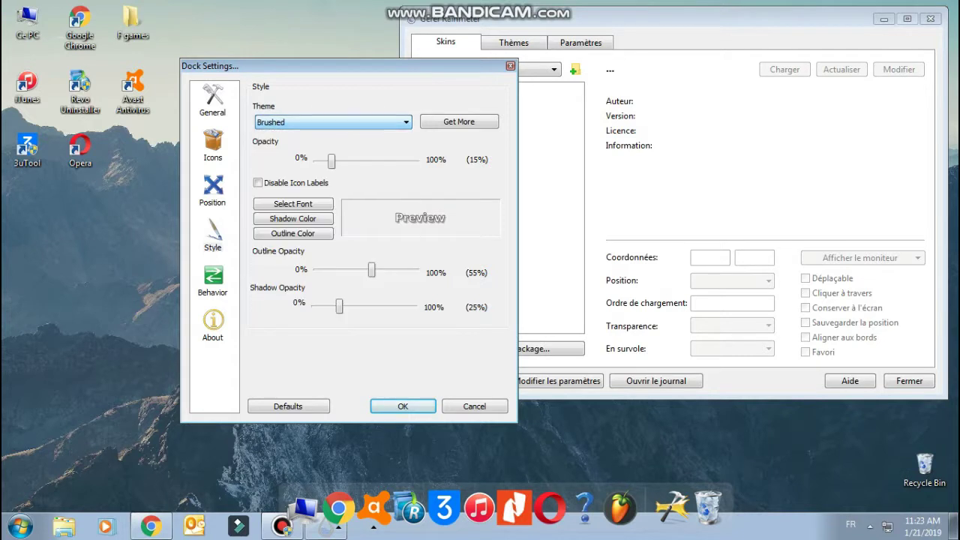
# Set the dock style opacity to 20% and apply the Algerian font at size 10 to the icon labels
pyautogui.moveTo(331, 160)
pyautogui.mouseDown()
pyautogui.moveTo(414, 160)
pyautogui.moveTo(316, 160)
pyautogui.moveTo(413, 160)
pyautogui.moveTo(317, 160)
pyautogui.moveTo(332, 159)
pyautogui.mouseUp()
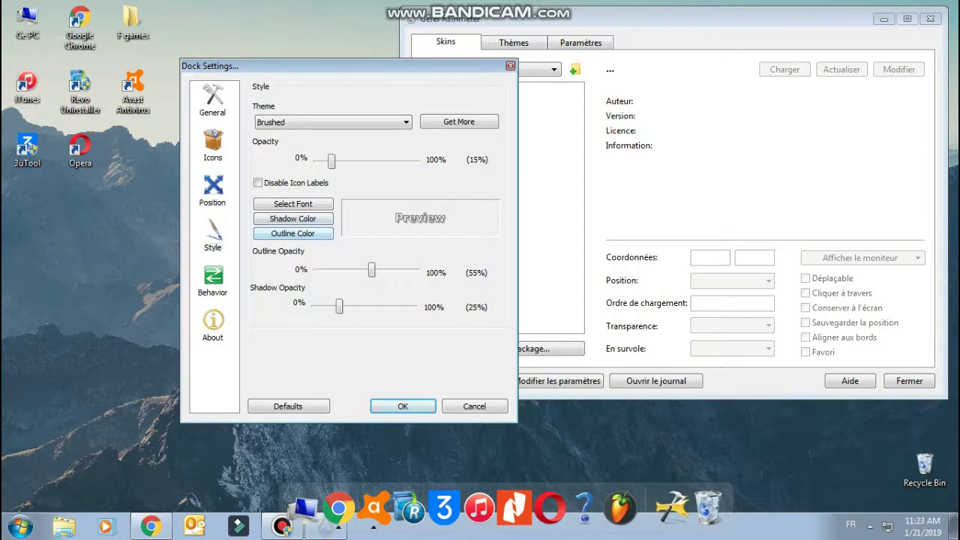
pyautogui.moveTo(331, 160); pyautogui.dragTo(336, 159)
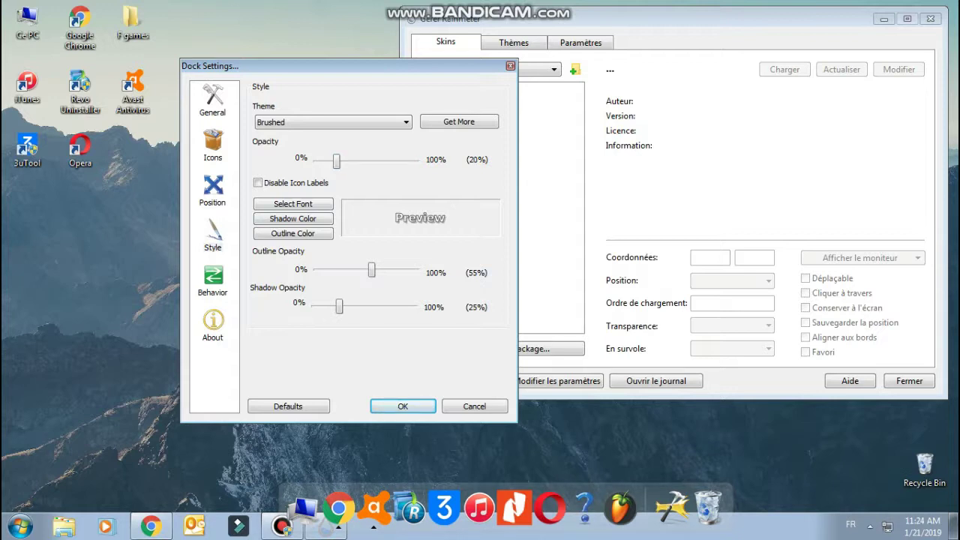
pyautogui.click(293, 204)
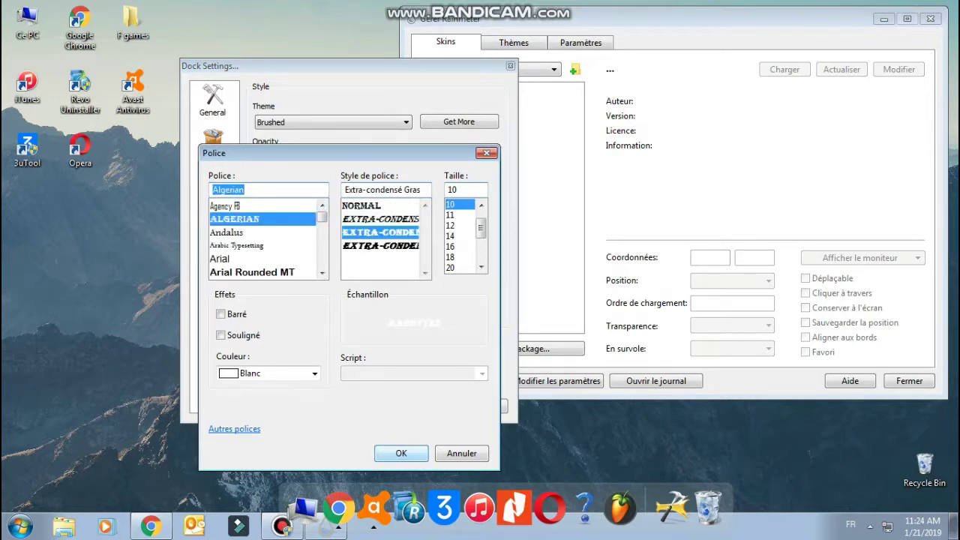
pyautogui.press('Return')
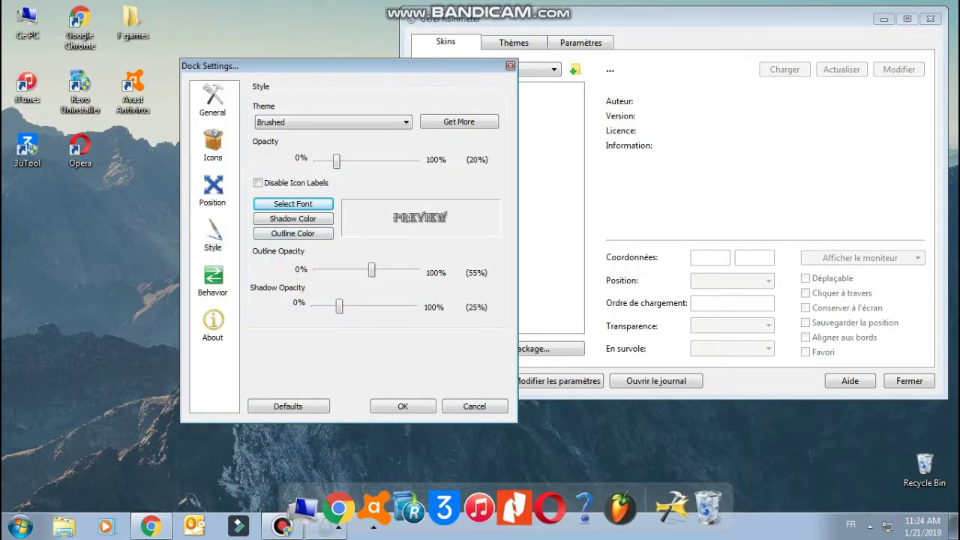
# View the label's shadow and outline color choices, accepting both without changes
pyautogui.press('Tab')
pyautogui.press('space')
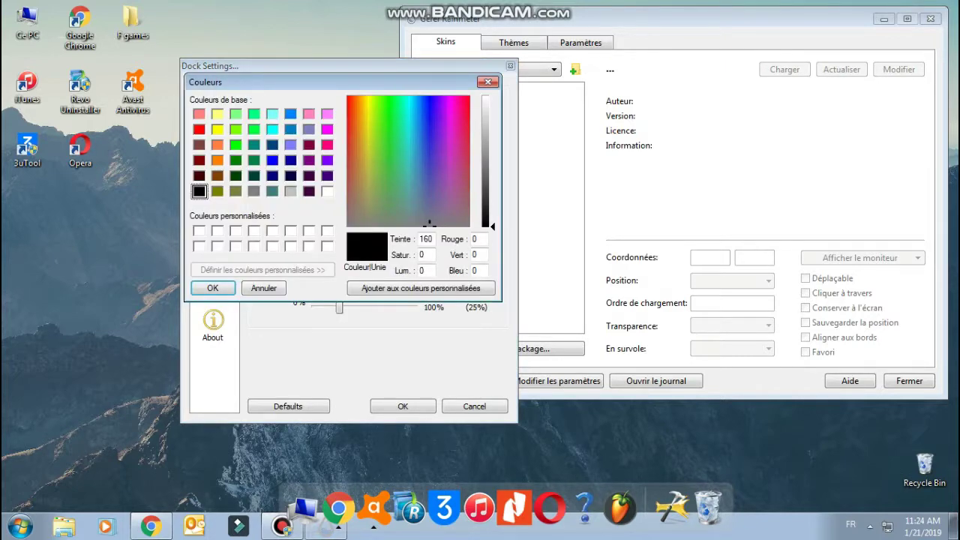
pyautogui.press('Return')
pyautogui.press('Tab')
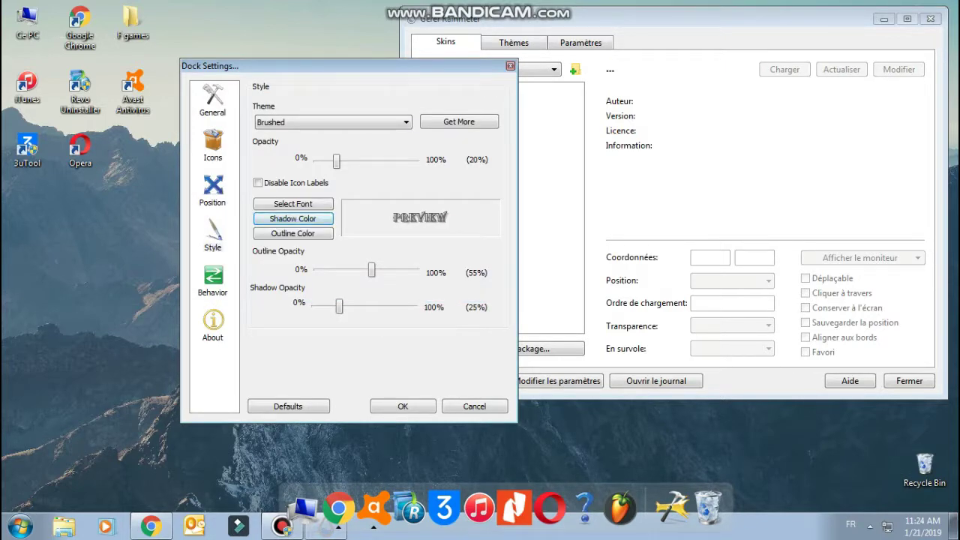
pyautogui.press('space')
pyautogui.press('Return')
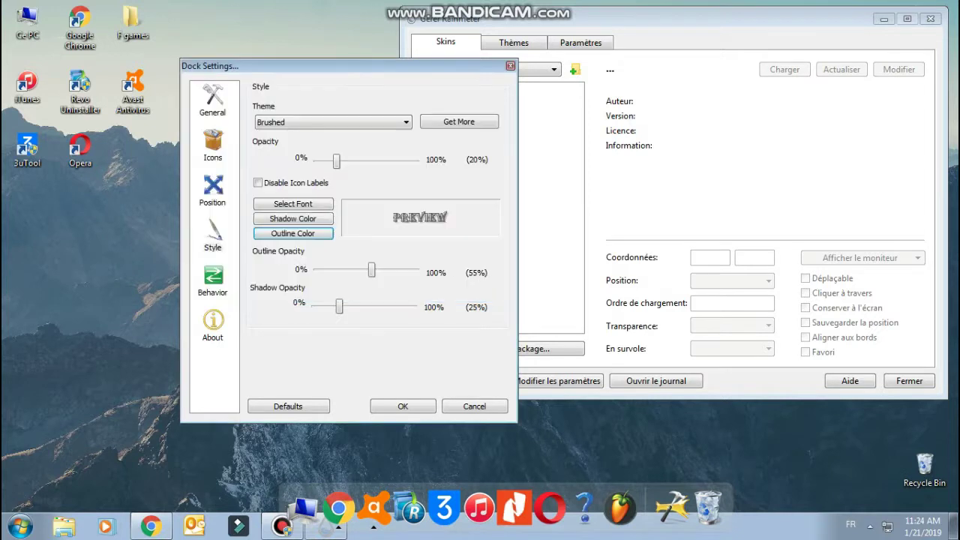
# Open the dock's behavior settings, try UberIcon Effects as the icon attention effect, and restore Bounce
pyautogui.click(212, 281)
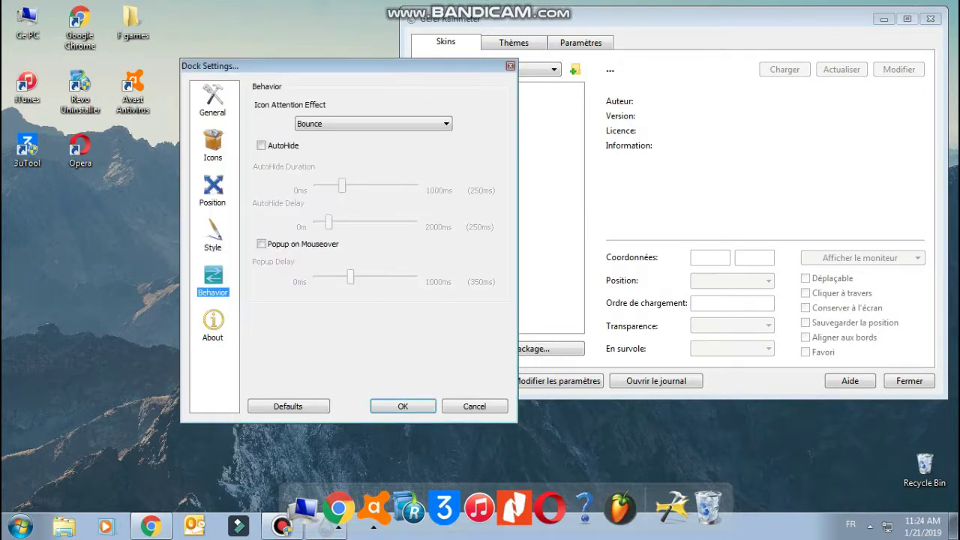
pyautogui.hotkey('alt', 'Down')
pyautogui.press('Up')
pyautogui.press('Return')
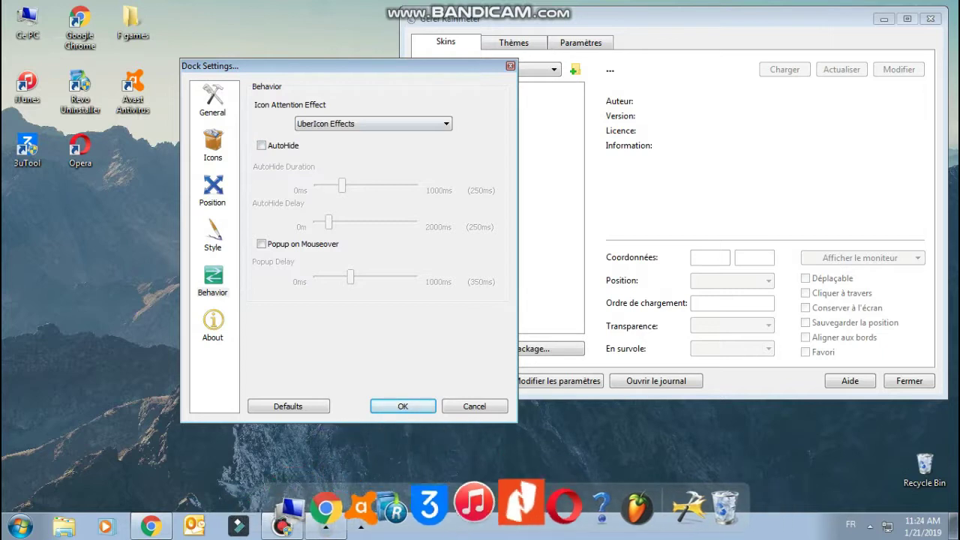
pyautogui.hotkey('alt', 'Down')
pyautogui.press('Down')
pyautogui.press('Return')
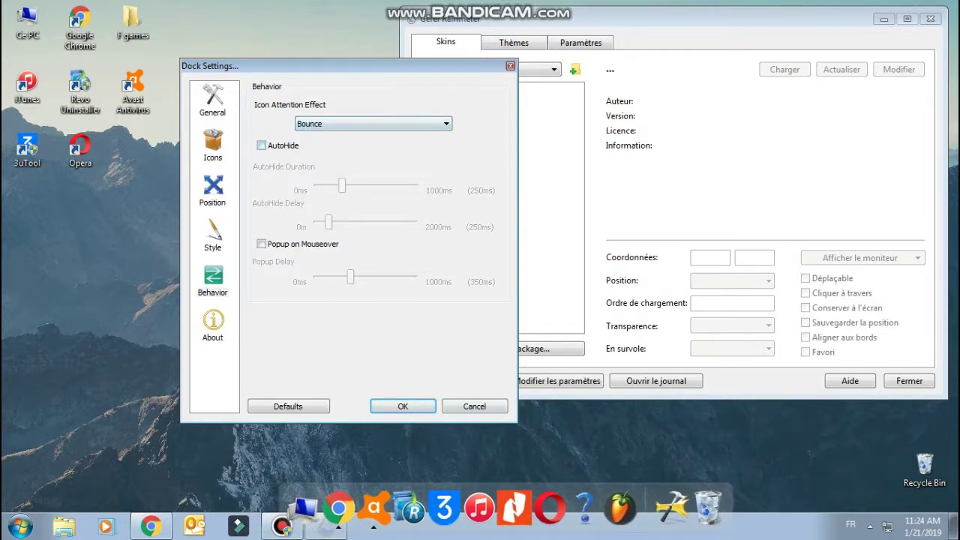
# Try the AutoHide and Popup on Mouseover options one after the other, switching each off again and viewing the version information in between
pyautogui.press('Tab')
pyautogui.press('space')
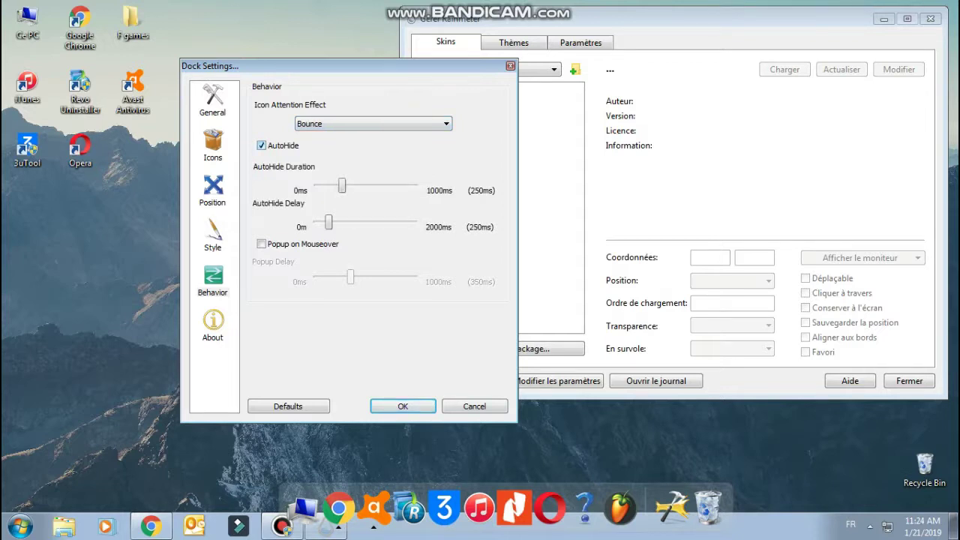
pyautogui.press('space')
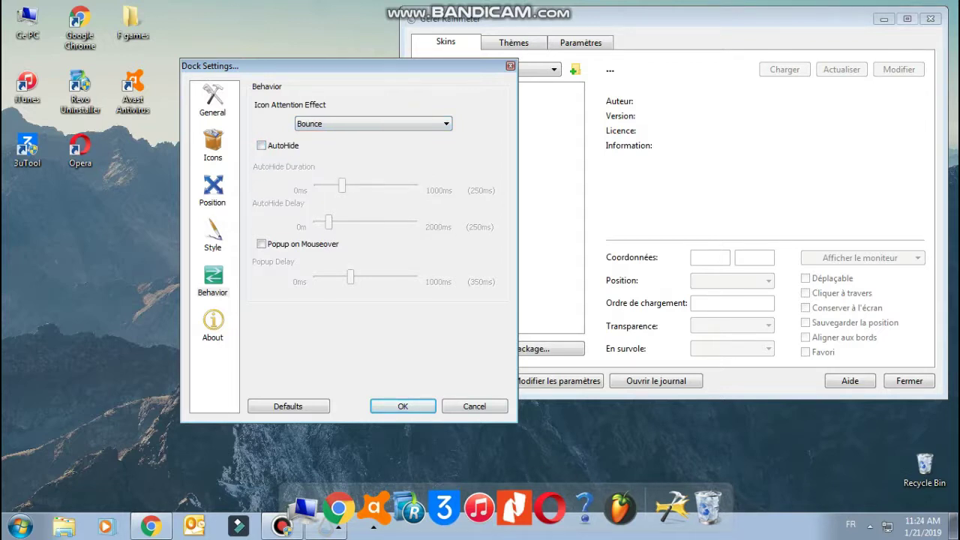
pyautogui.click(213, 328)
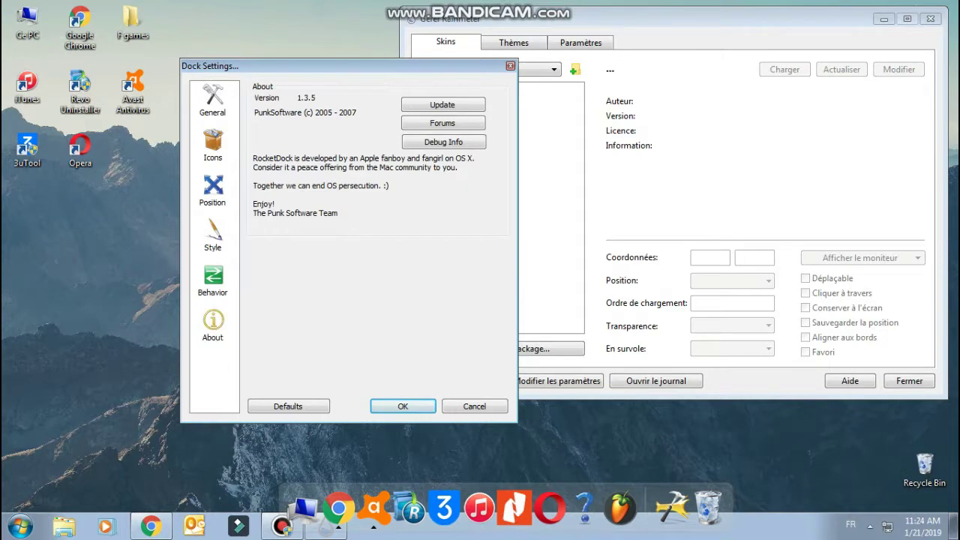
pyautogui.click(213, 282)
pyautogui.click(261, 244)
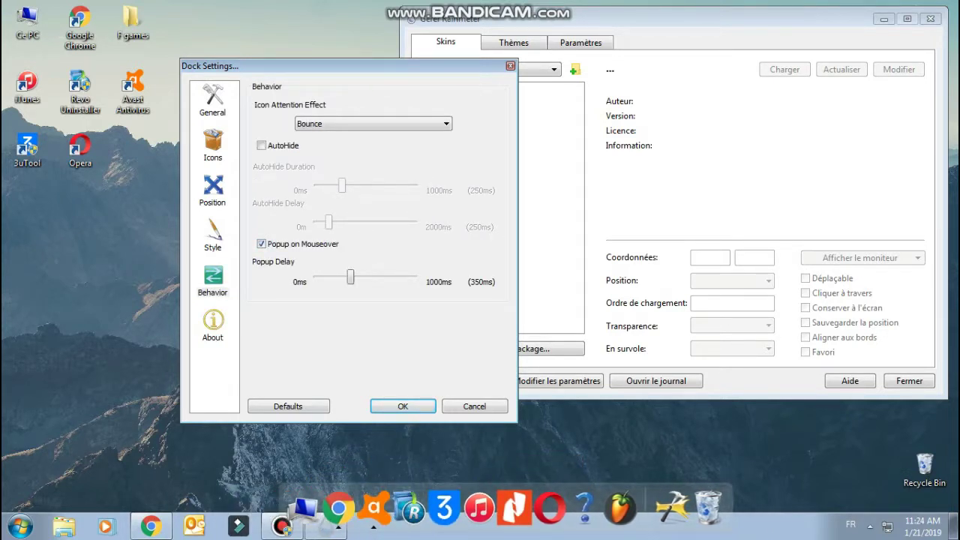
pyautogui.click(261, 244)
# Return to the dock's general settings and confirm the dock configuration
pyautogui.click(212, 102)
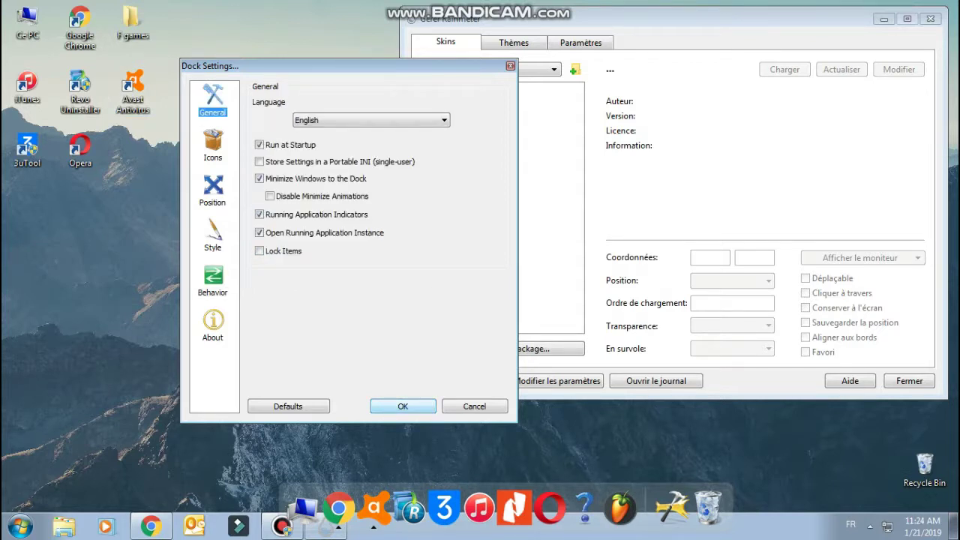
pyautogui.press('Return')
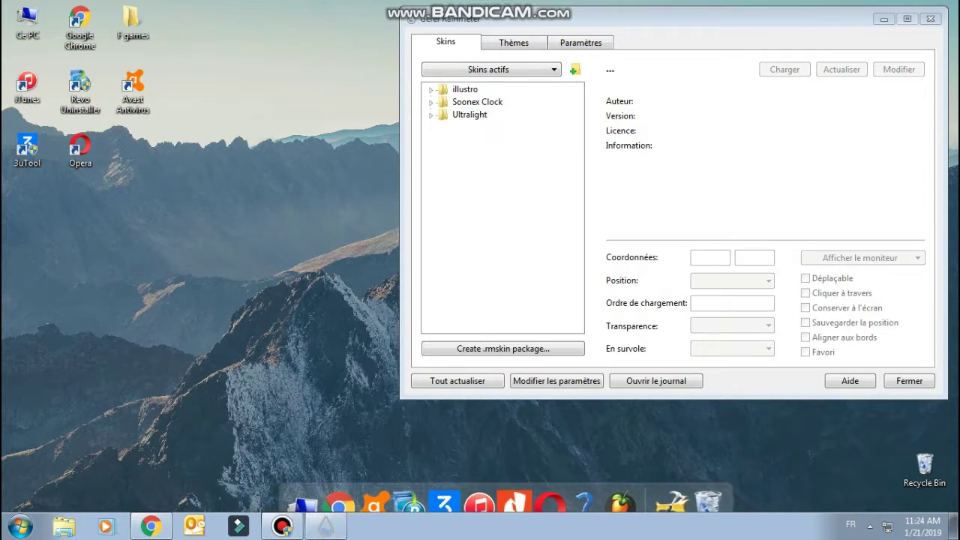
# Open the Windows taskbar properties, set the taskbar position to En haut and turn off Verrouiller la barre des tâches
pyautogui.rightClick(375, 525)
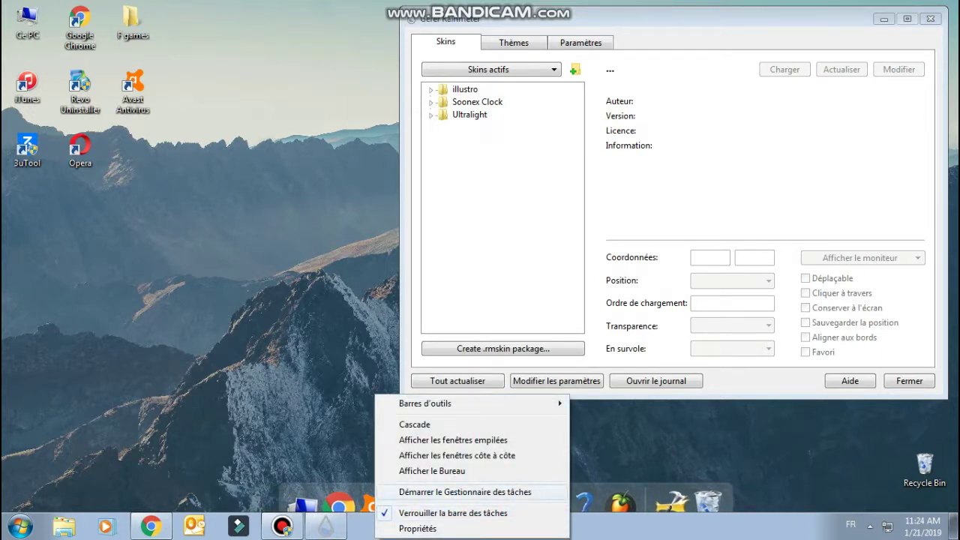
pyautogui.click(418, 528)
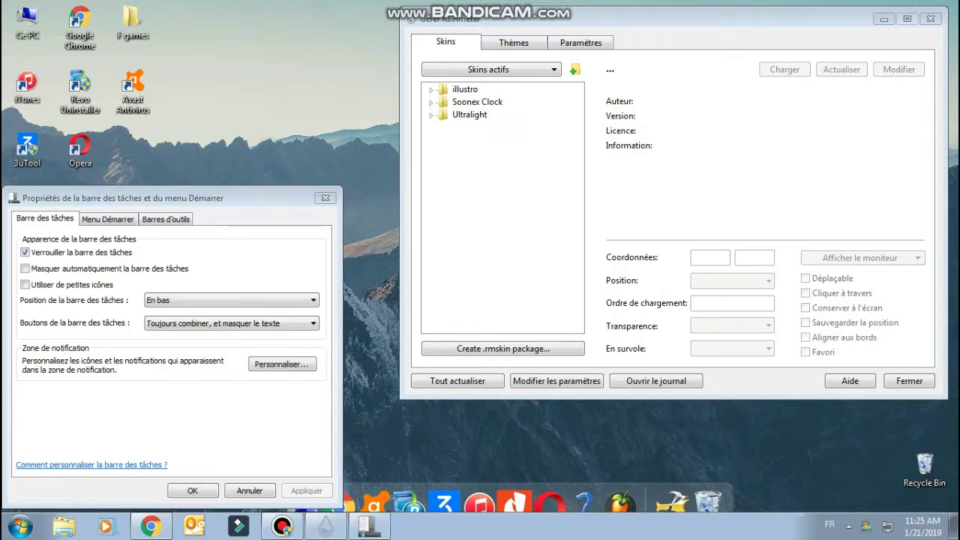
pyautogui.click(231, 300)
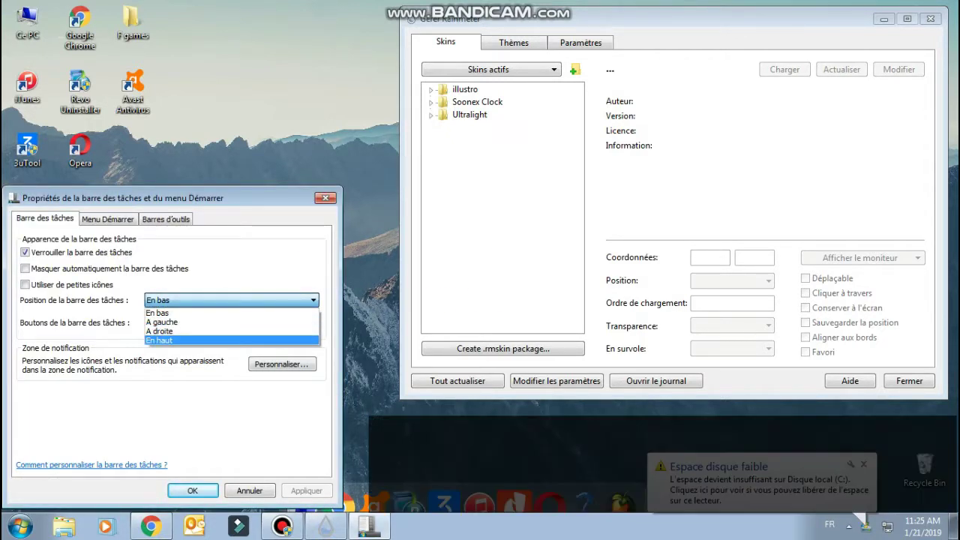
pyautogui.click(159, 339)
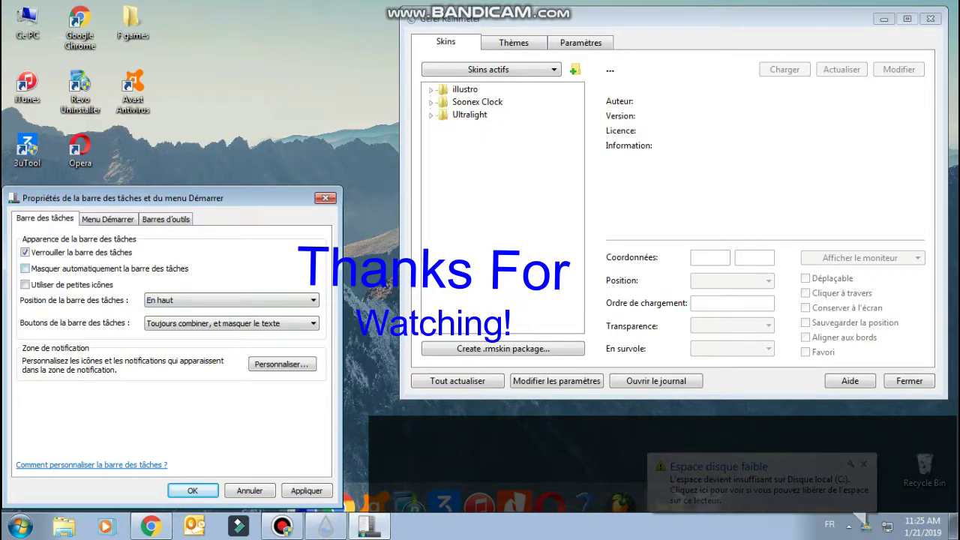
pyautogui.click(25, 252)
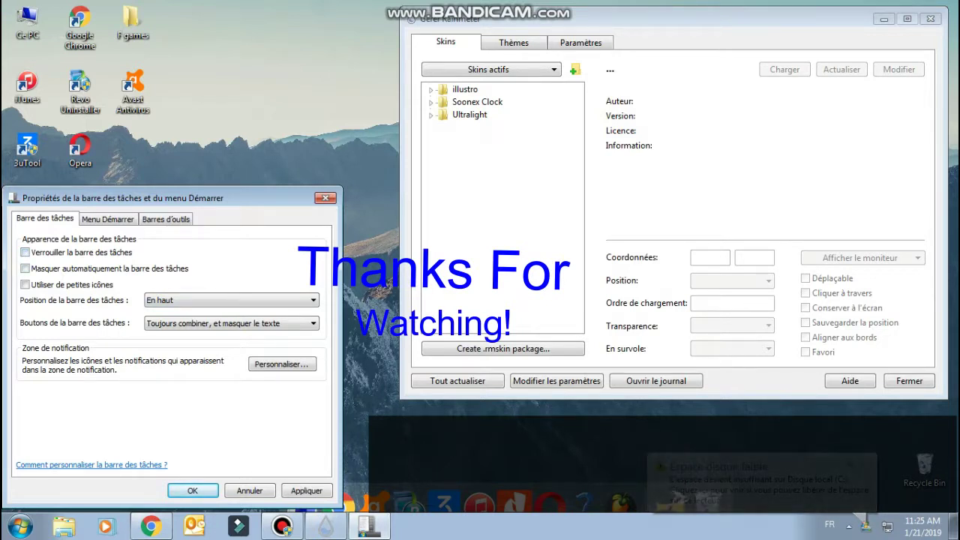